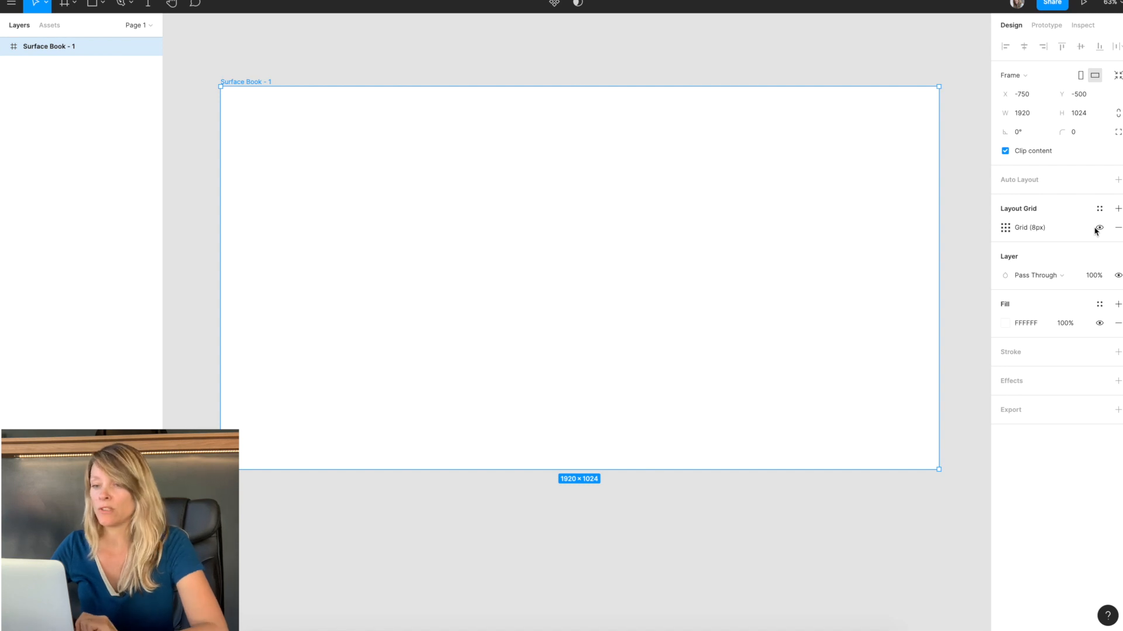
Replace the Surface Book - 1 frame's layout grid with a new uniform grid of size 8.
left_click(1117, 228)
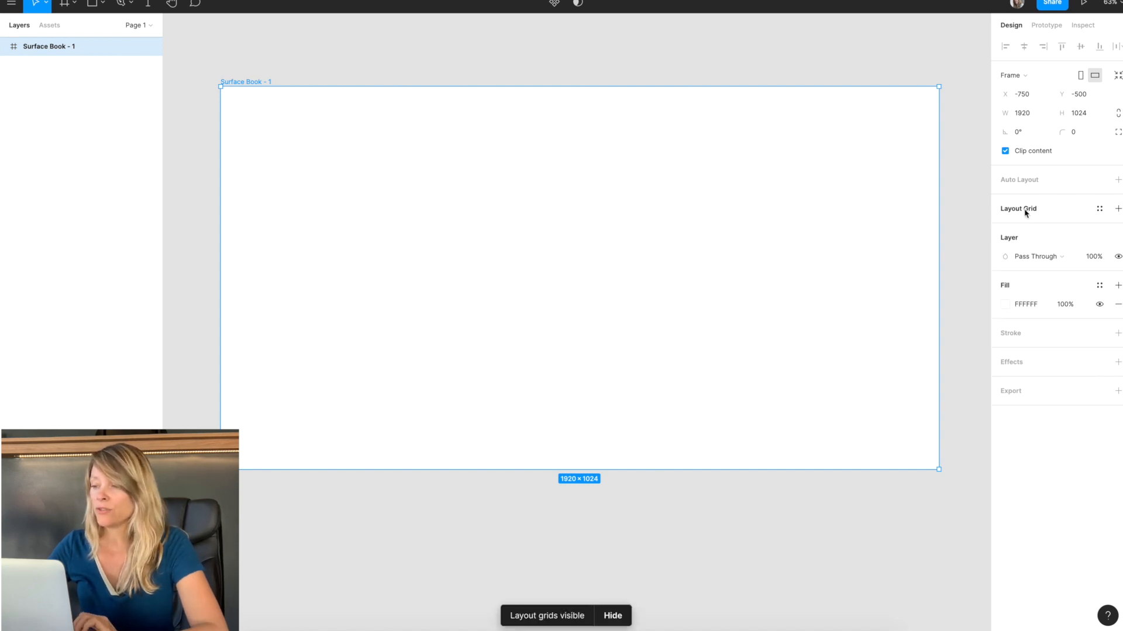
key("ctrl+z")
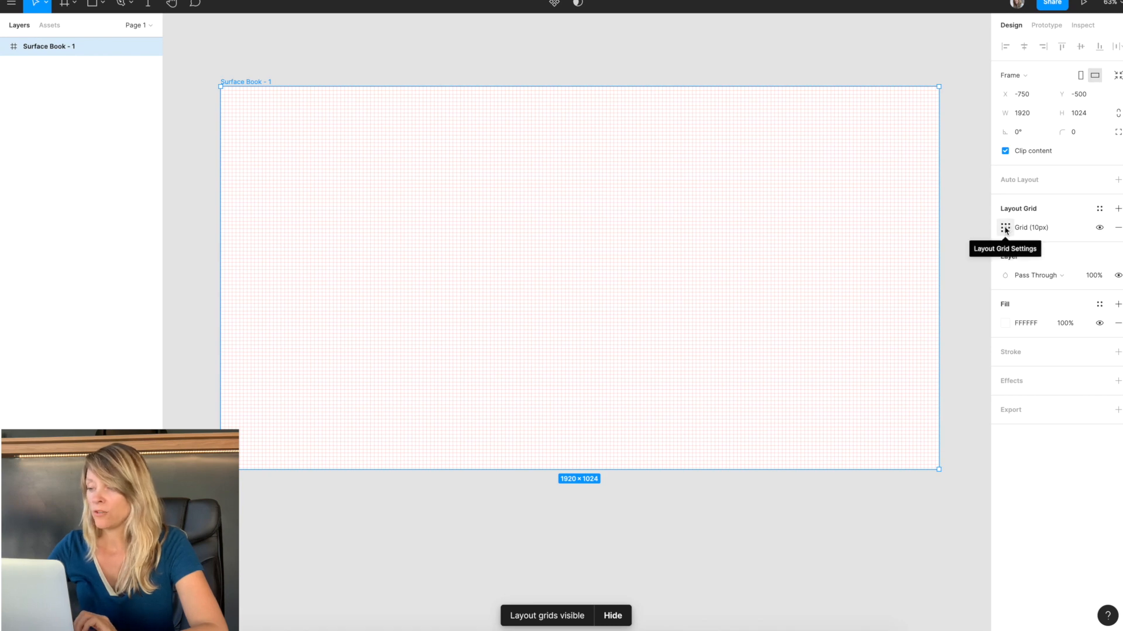
left_click(1006, 229)
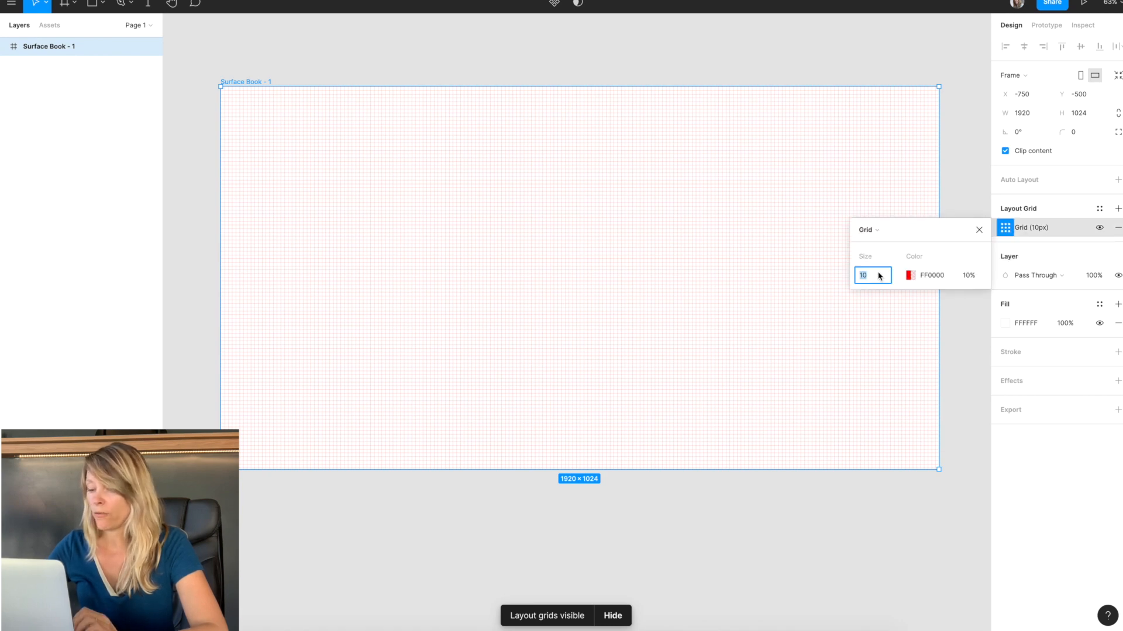
type("8")
Change the layout grid colour to light blue 00C2FF and adjust its opacity.
left_click(910, 275)
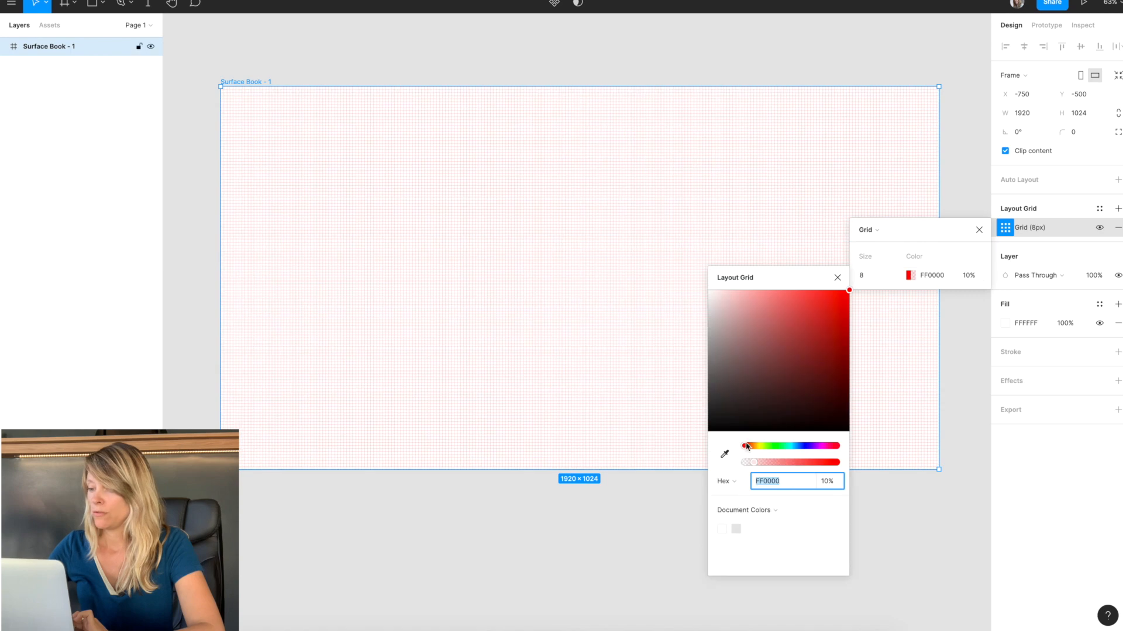
left_click_drag(755, 446, 795, 449)
left_click(826, 483)
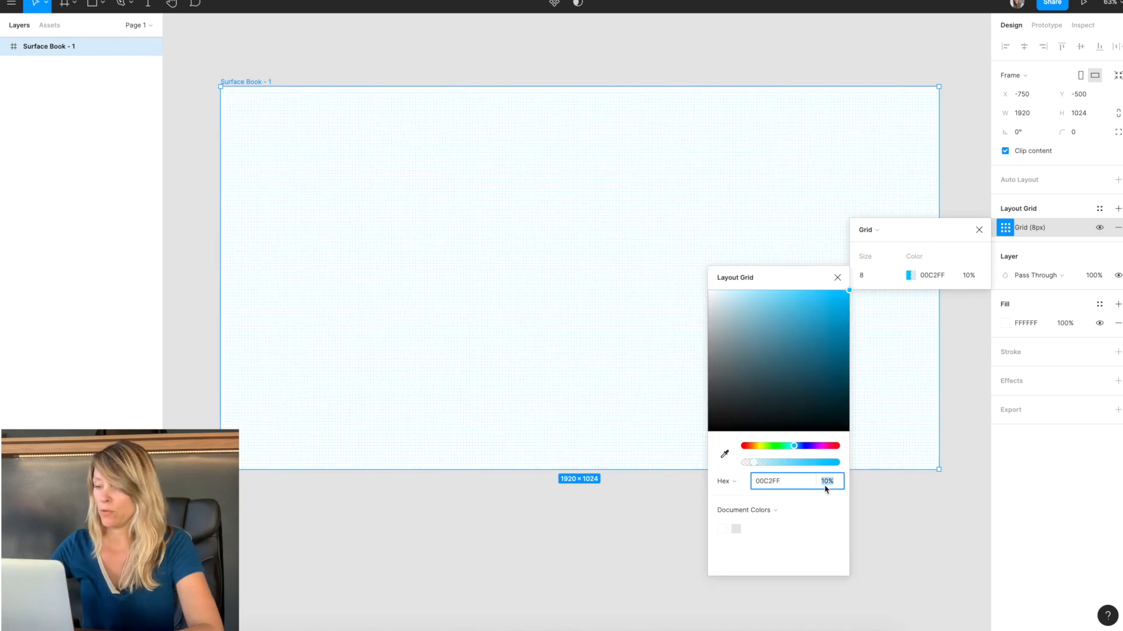
key("Return")
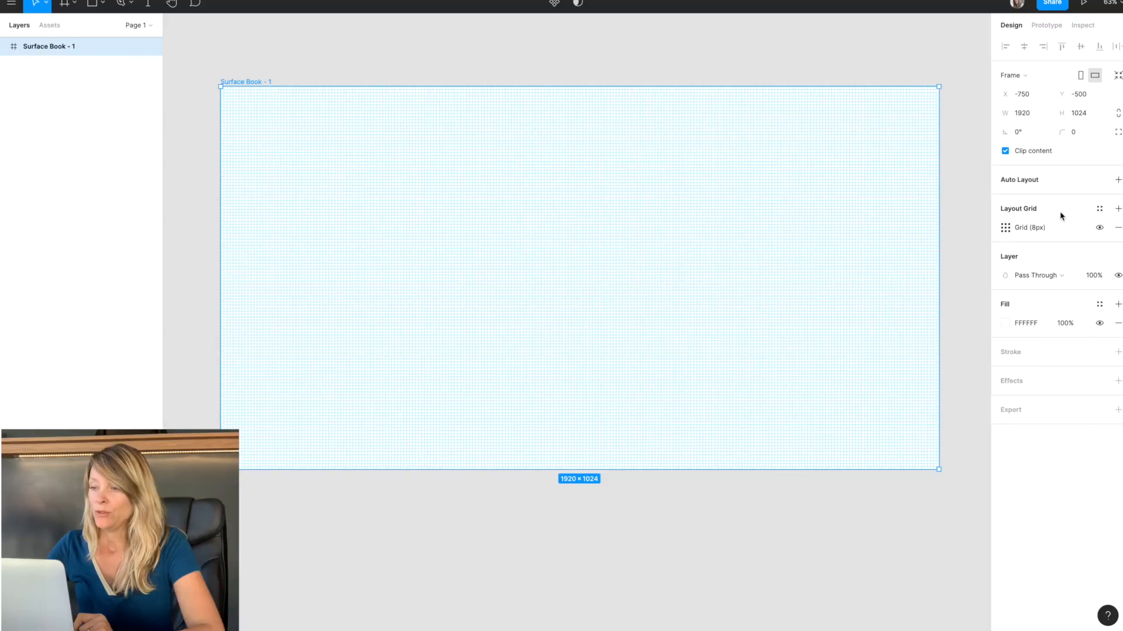
left_click(1006, 228)
Draw a text box about 560 × 464 at X 240, Y 160 in the frame and fill it using the Lorem ipsum plugin.
left_click_drag(310, 146, 520, 320)
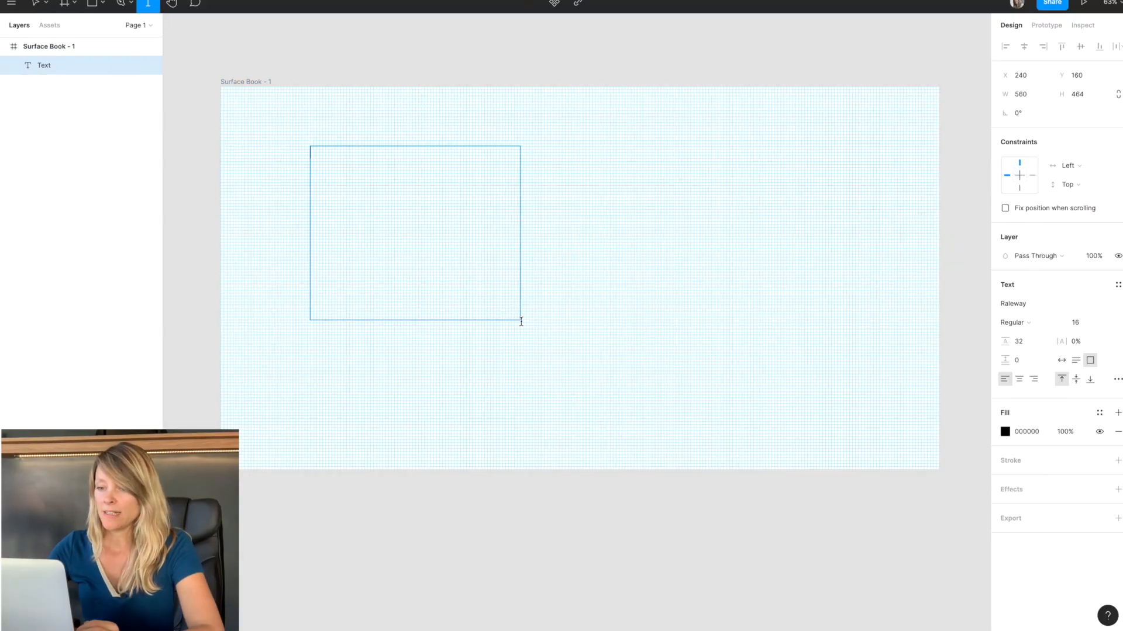
right_click(332, 162)
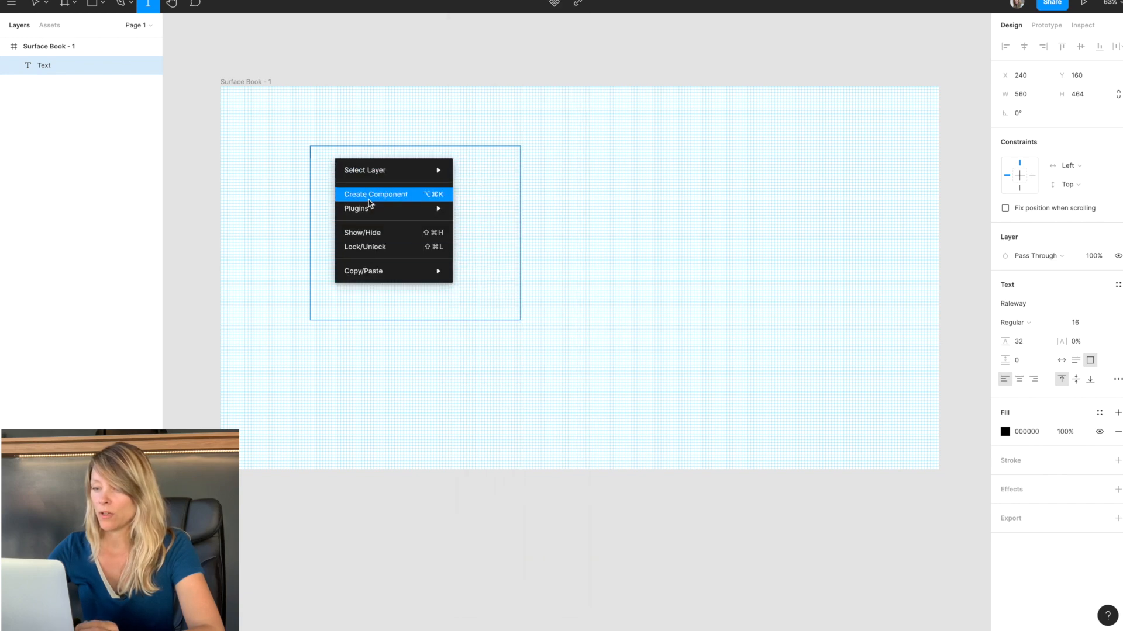
mouse_move(372, 209)
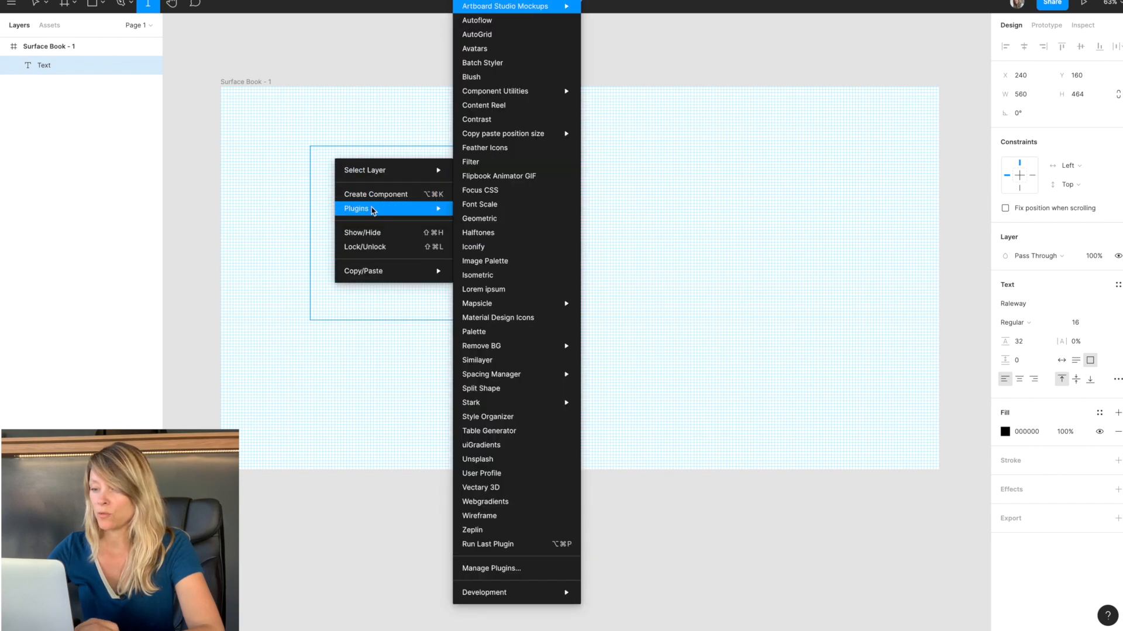
left_click(489, 289)
left_click(537, 343)
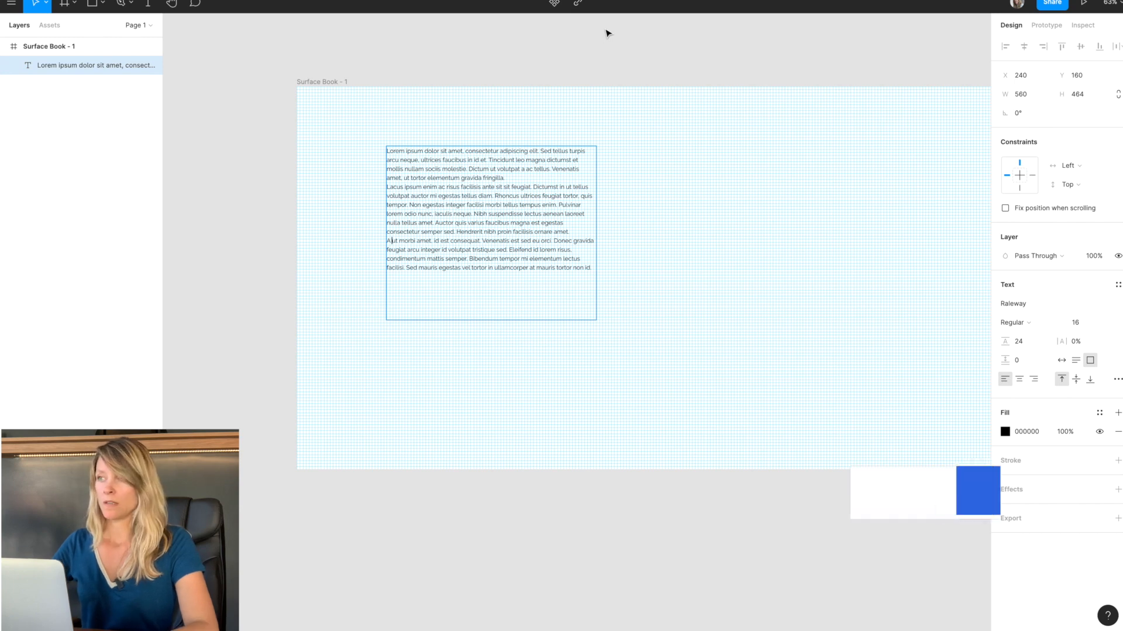
Toggle the layout grids off and on to compare the text with and without the grid.
key("ctrl+shift+4")
key("ctrl+shift+4")
key("ctrl+shift+4")
key("ctrl+shift+4")
key("ctrl+shift+4")
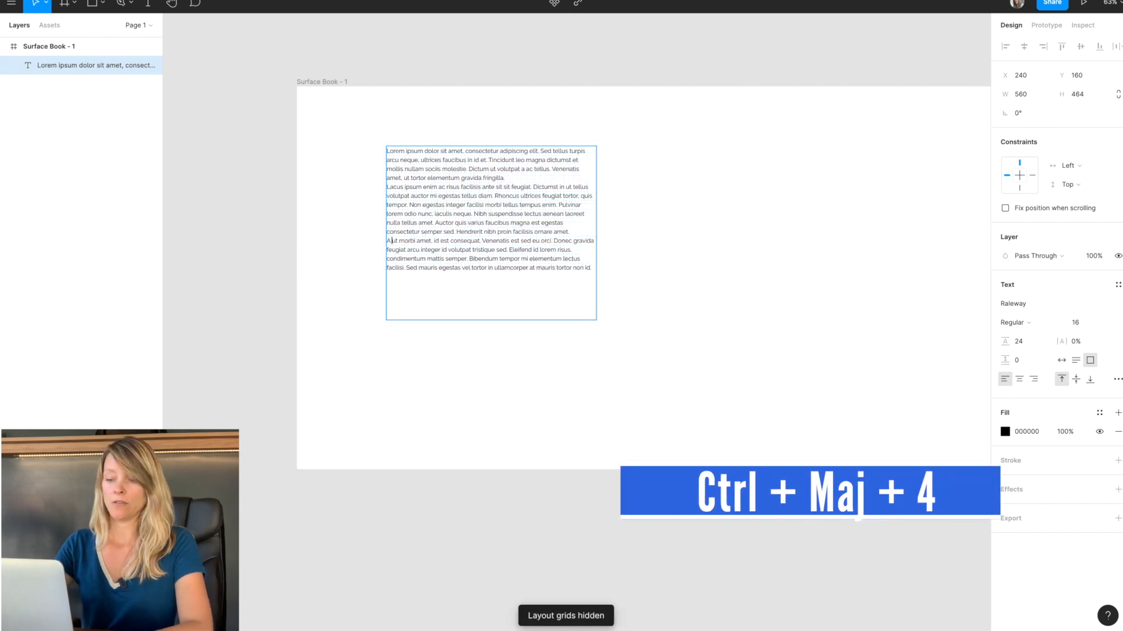
key("ctrl+shift+4")
key("ctrl+shift+4")
key("ctrl+shift+4")
key("ctrl+shift+4")
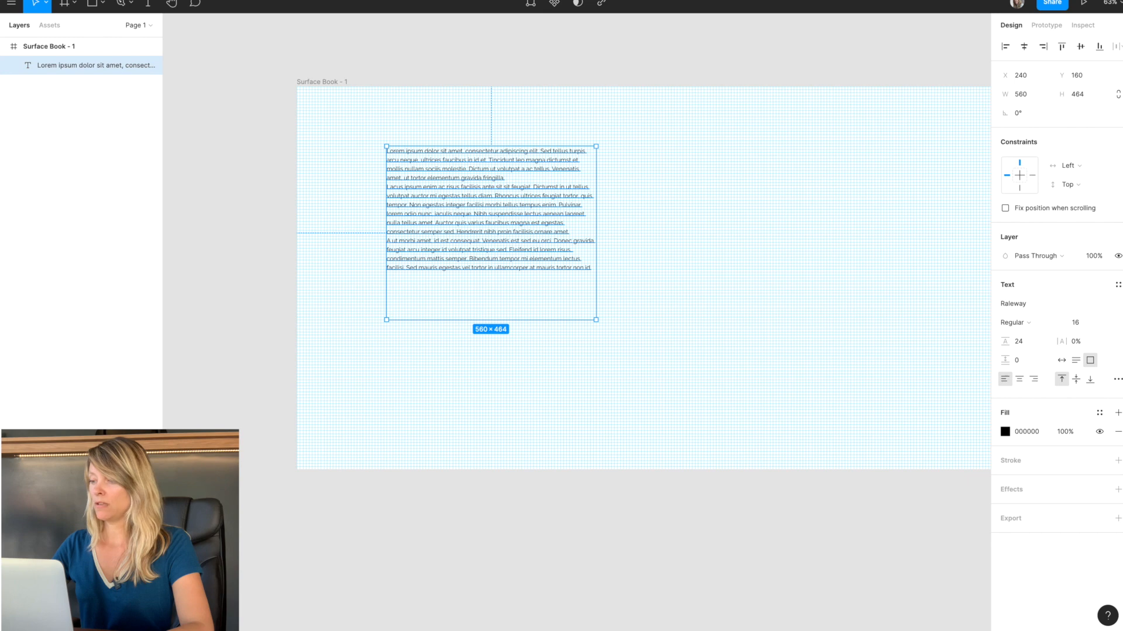
Move the lorem ipsum text block down to Y 153 so its first baseline sits on a grid line.
scroll(892, 245, "right", 2)
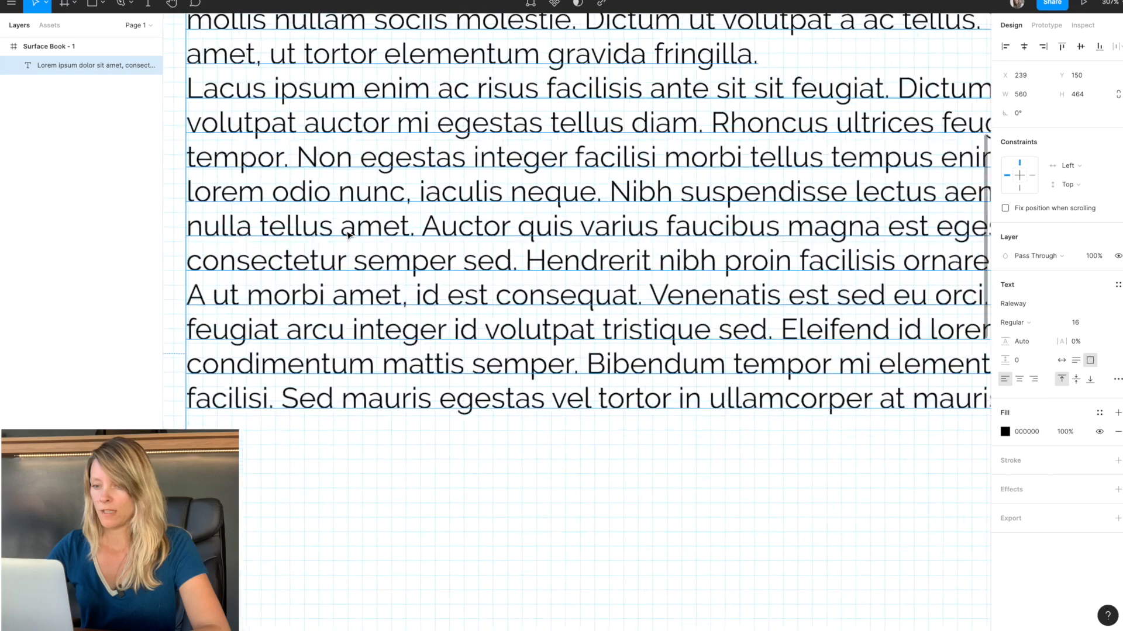
scroll(349, 89, "up", 5)
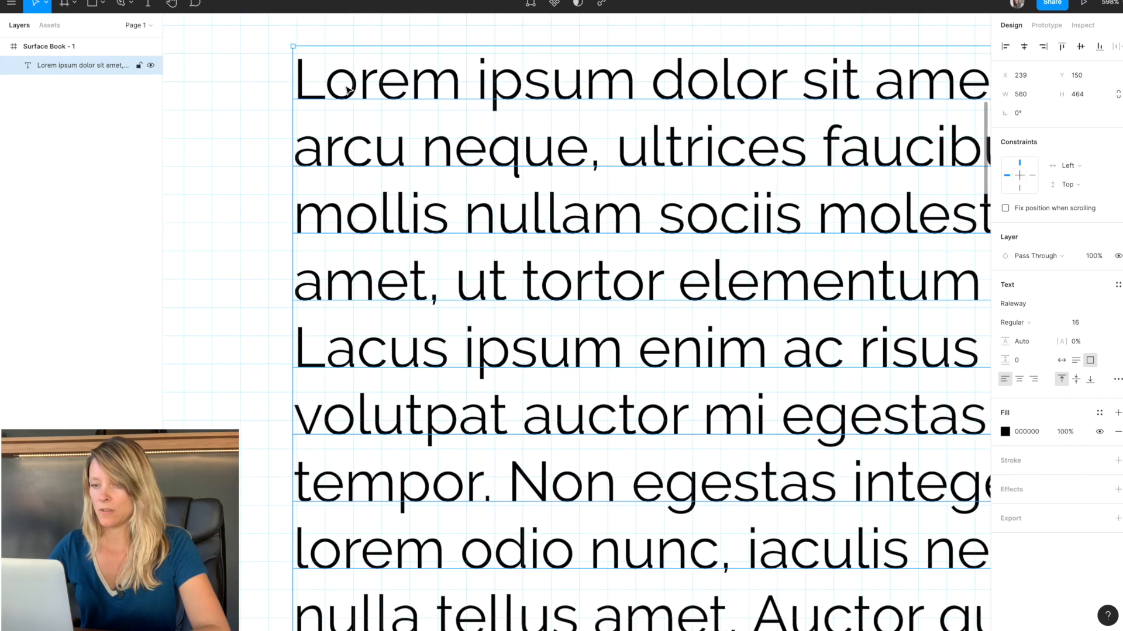
left_click_drag(351, 91, 349, 101)
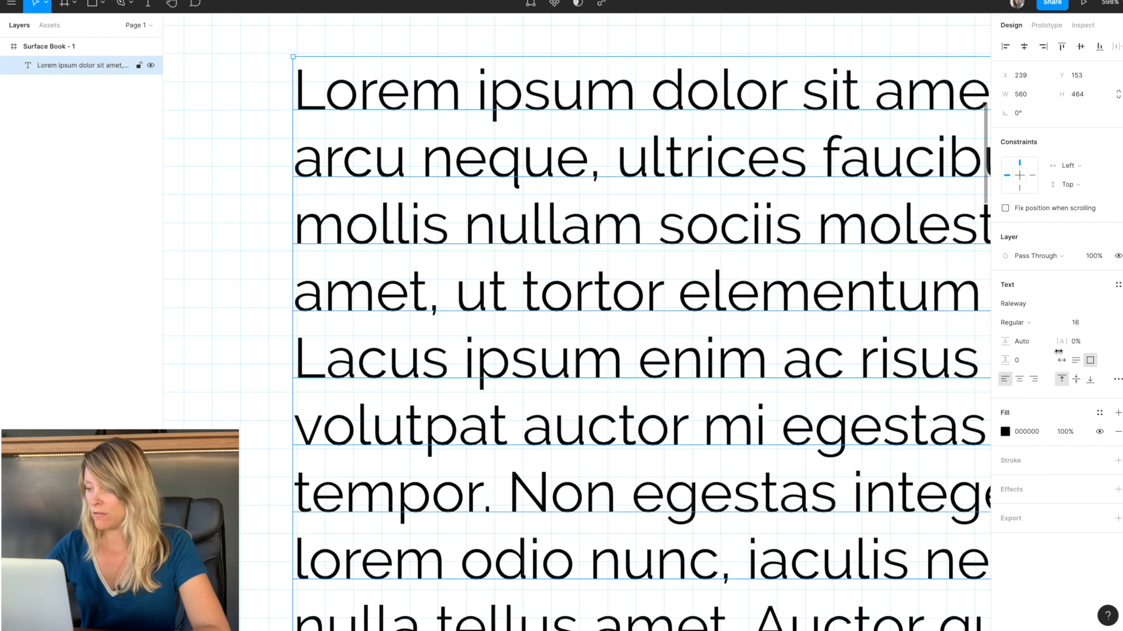
Set the text block's line height to 24 and nudge it up to Y 150 to realign its baselines with the grid.
left_click(1033, 343)
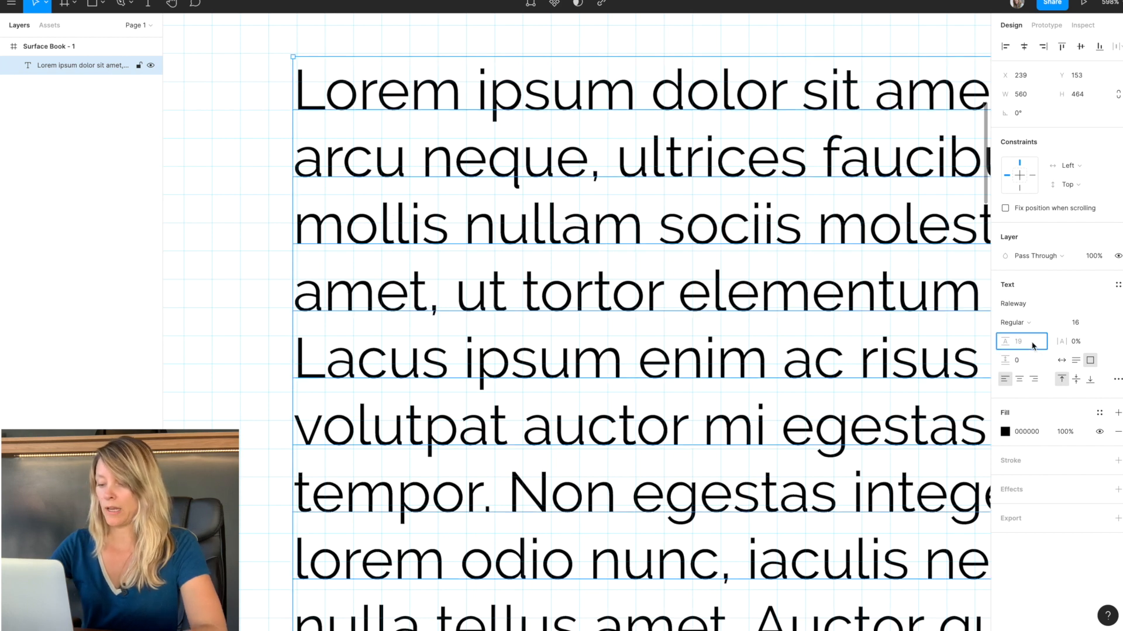
key("Return")
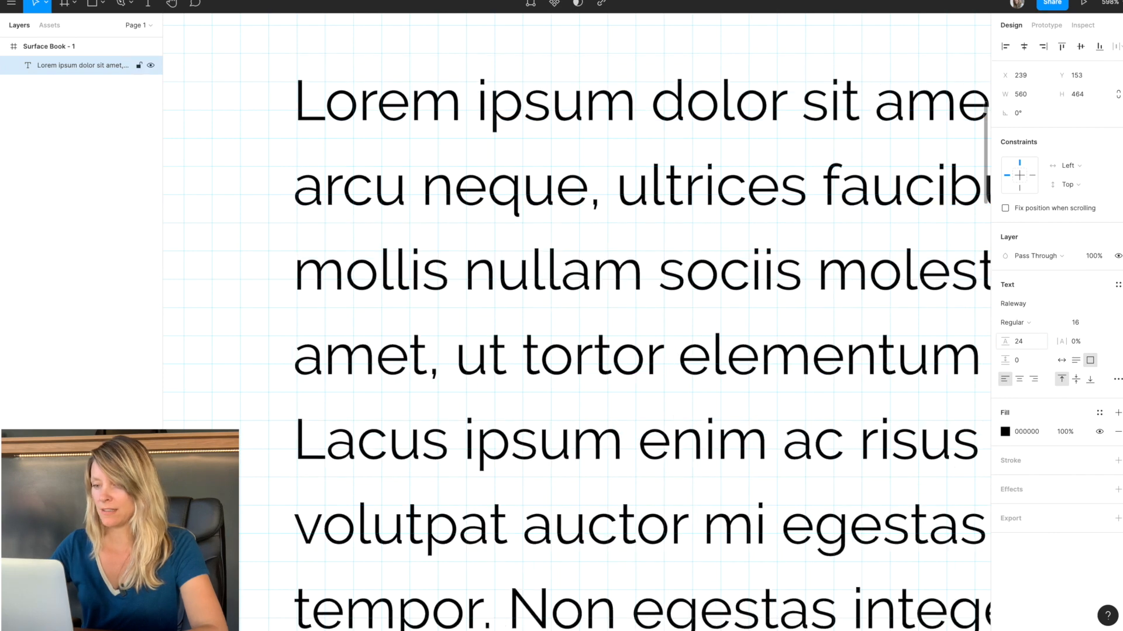
key("Up")
key("Up")
key("Up")
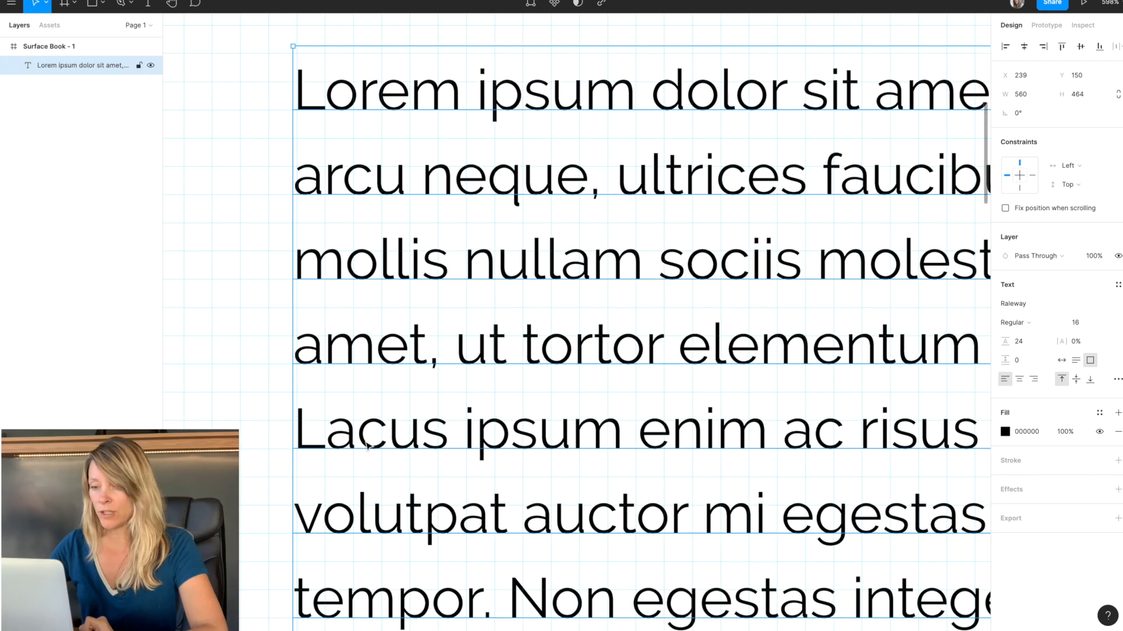
Set the lorem ipsum text's line height to 32.
scroll(220, 425, "down", 5)
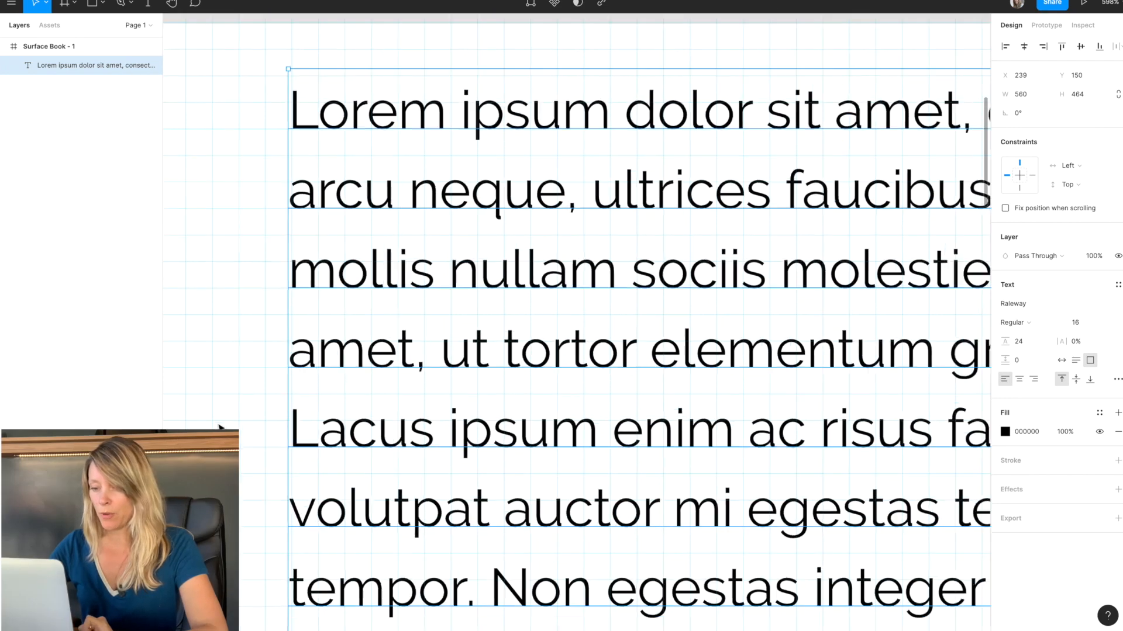
key("ctrl+g")
scroll(344, 222, "down", 5)
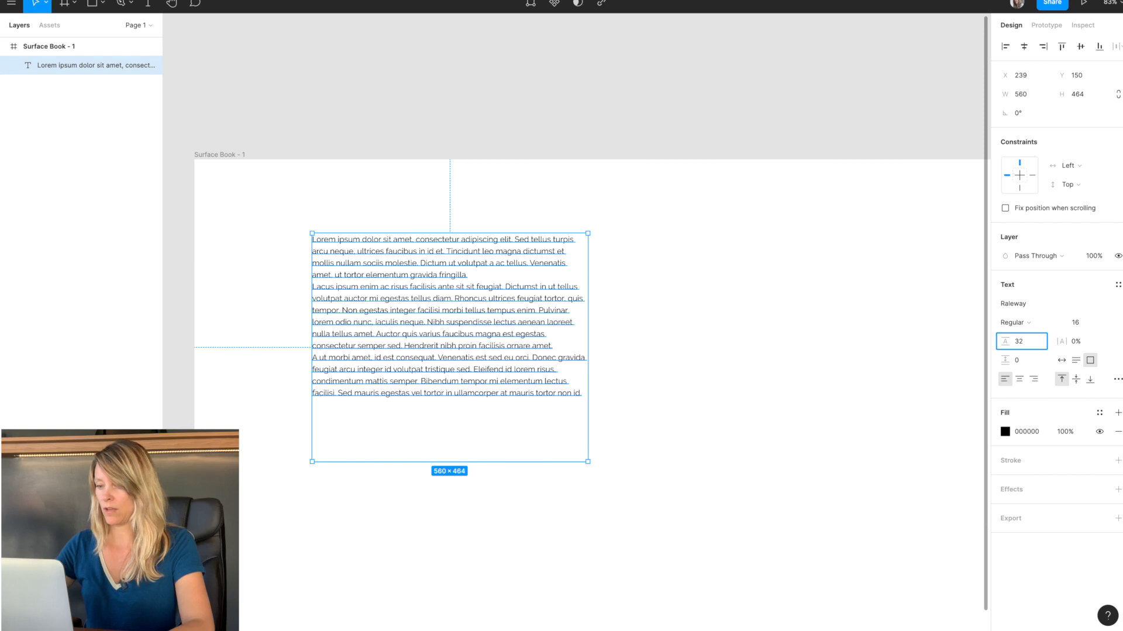
key("Return")
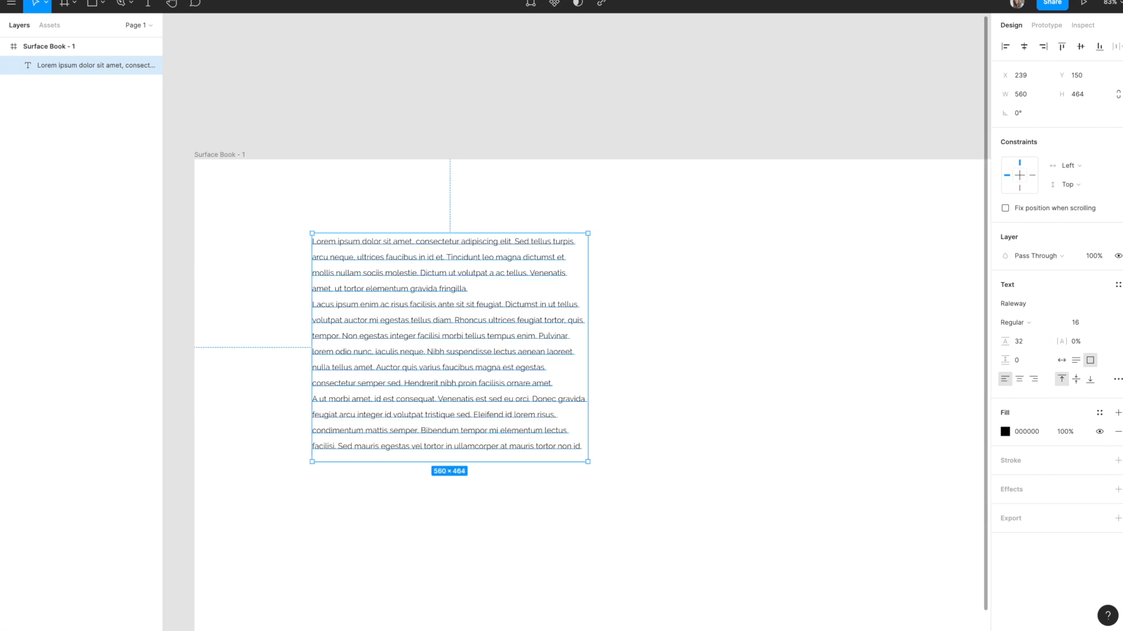
Nudge the text block to X 240, Y 154 so its baselines and left edge sit on the grid.
scroll(329, 267, "up", 10)
key("Down")
key("Down")
key("Down")
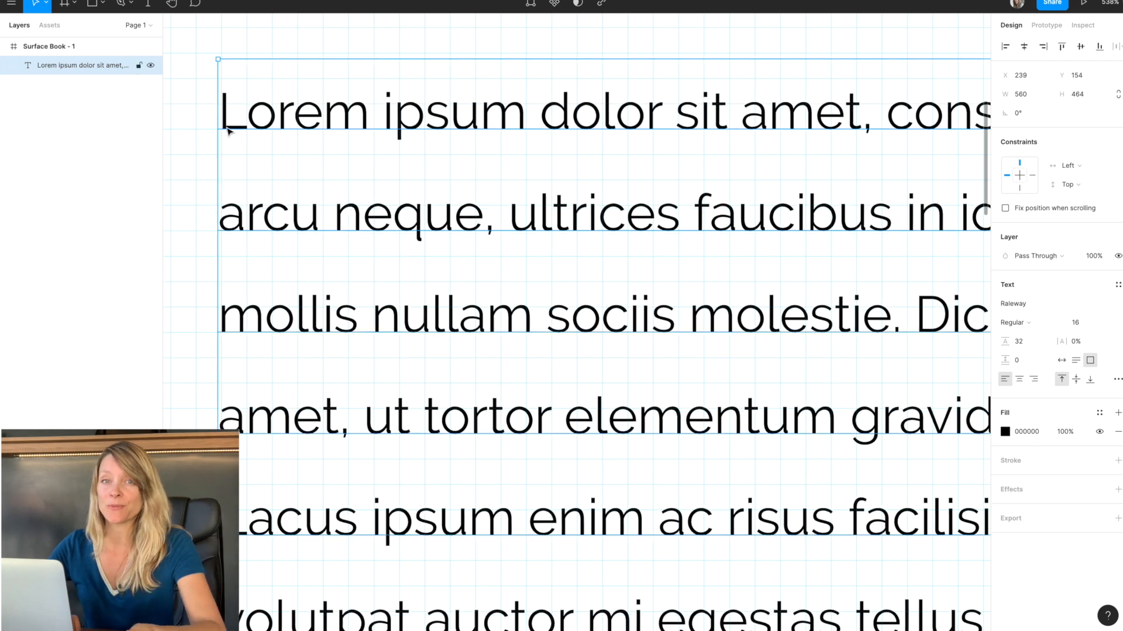
key("Right")
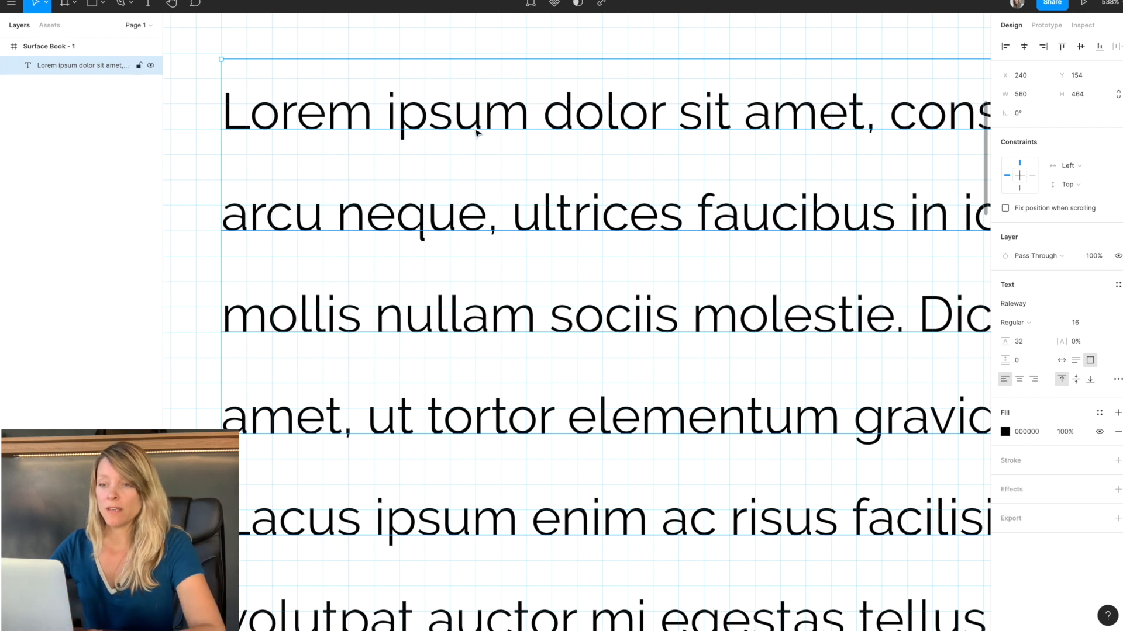
Duplicate the text block lower in the frame and replace the upper block's text with "Sous-titre".
scroll(478, 145, "down", 5)
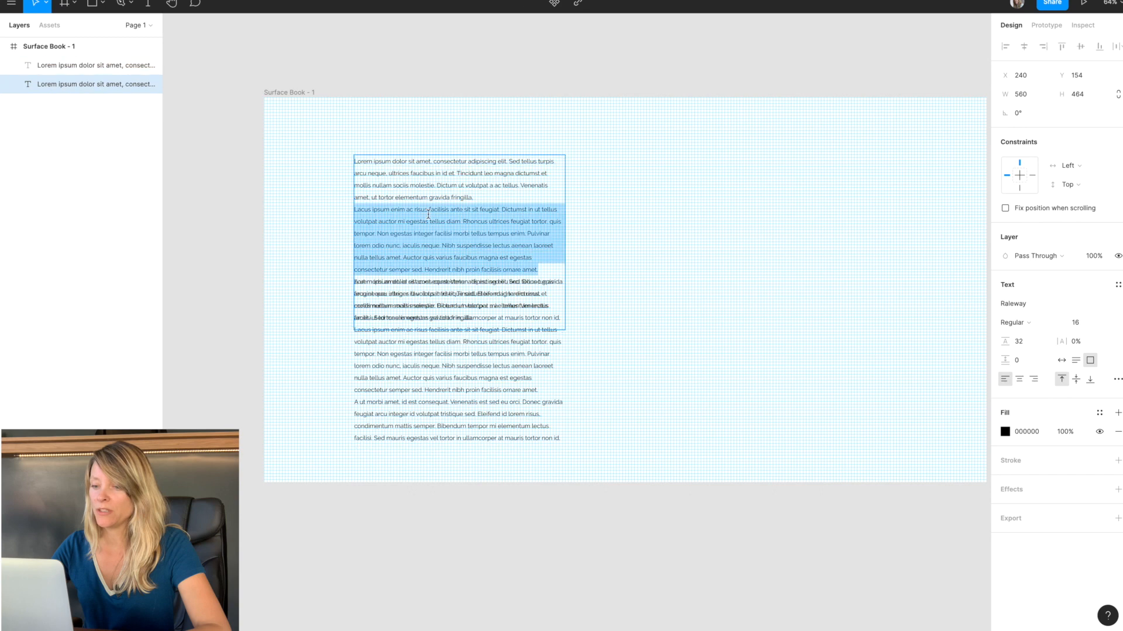
key("ctrl+a")
type("S")
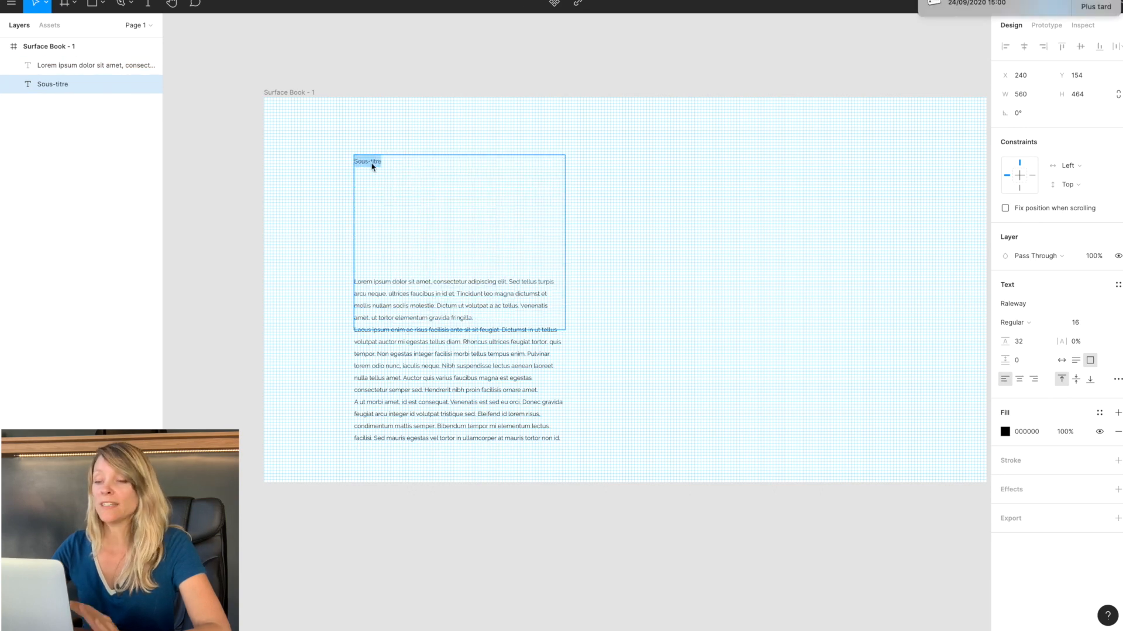
Format the "Sous-titre" text as SemiBold at size 32 (16*2) and set its box to auto width.
left_click(1083, 323)
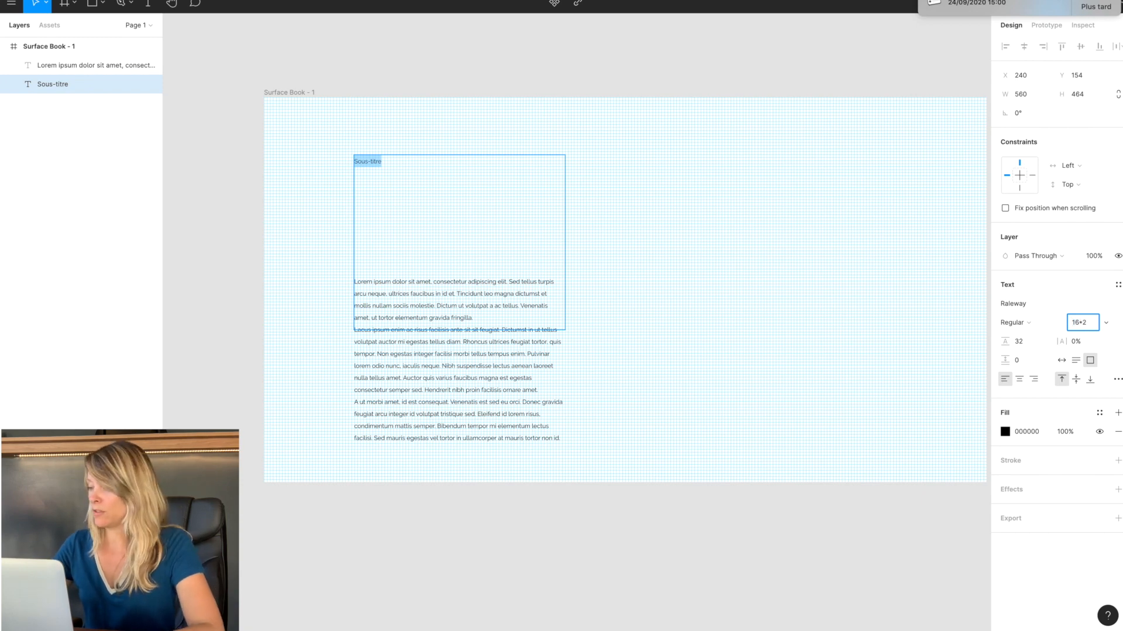
key("Return")
left_click(1043, 323)
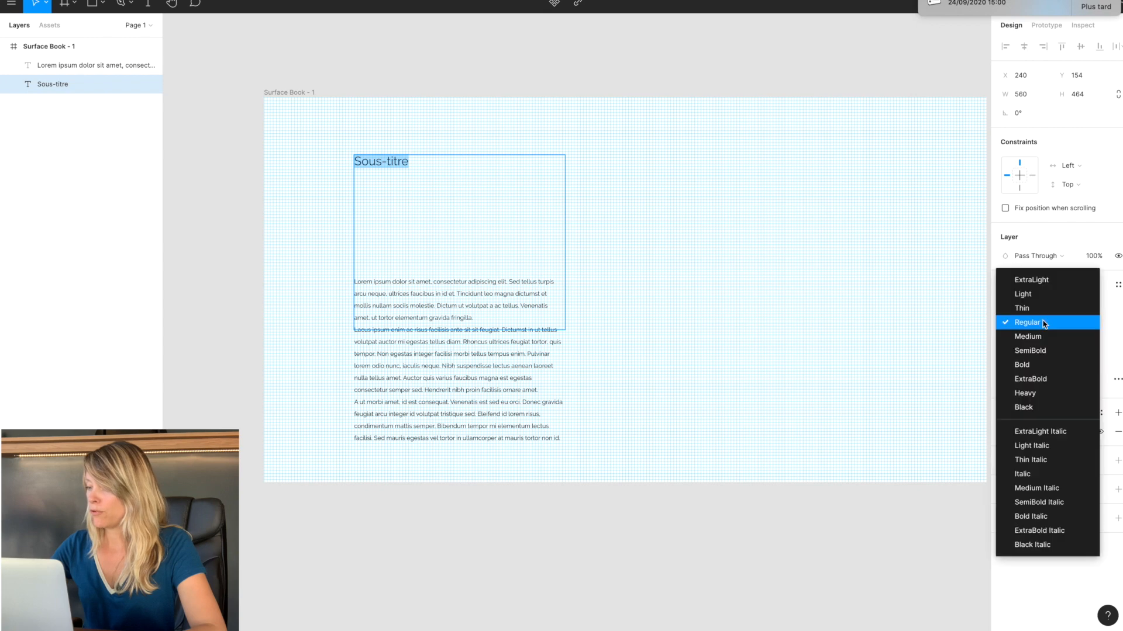
left_click(1037, 352)
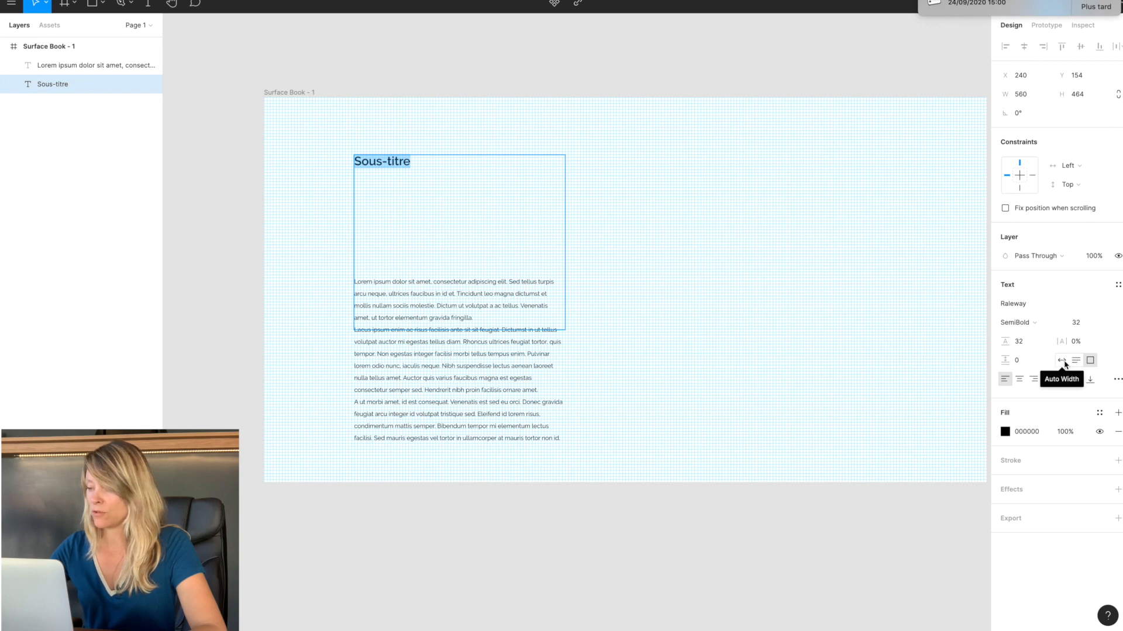
left_click(1063, 362)
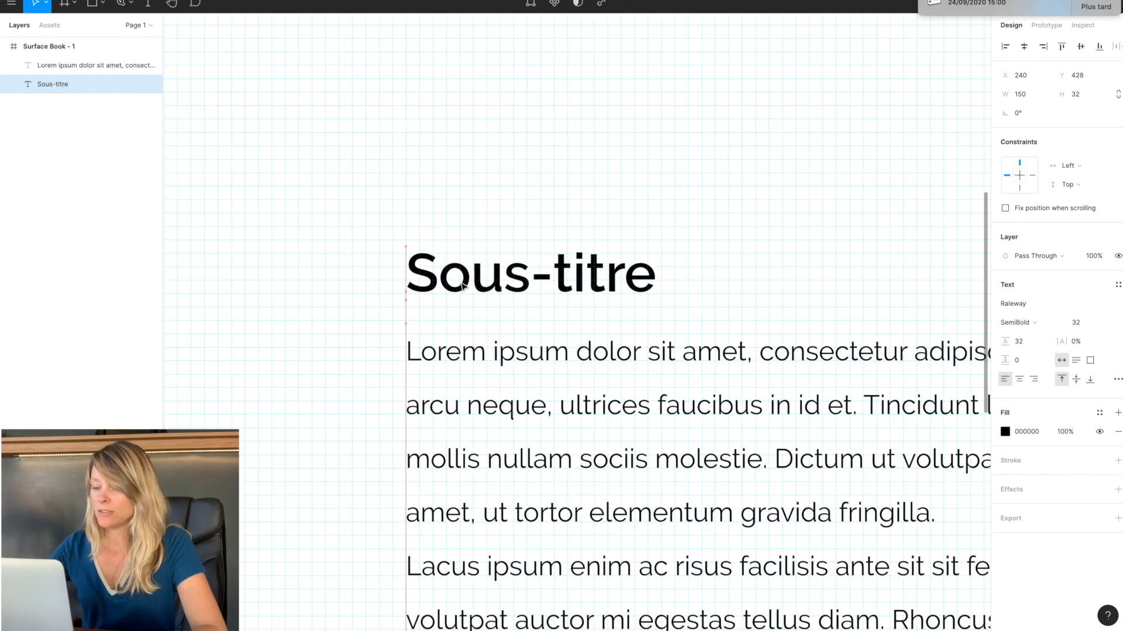
Position the "Sous-titre" text just above the paragraph at Y 429, with its baseline on the grid.
left_click_drag(462, 284, 463, 287)
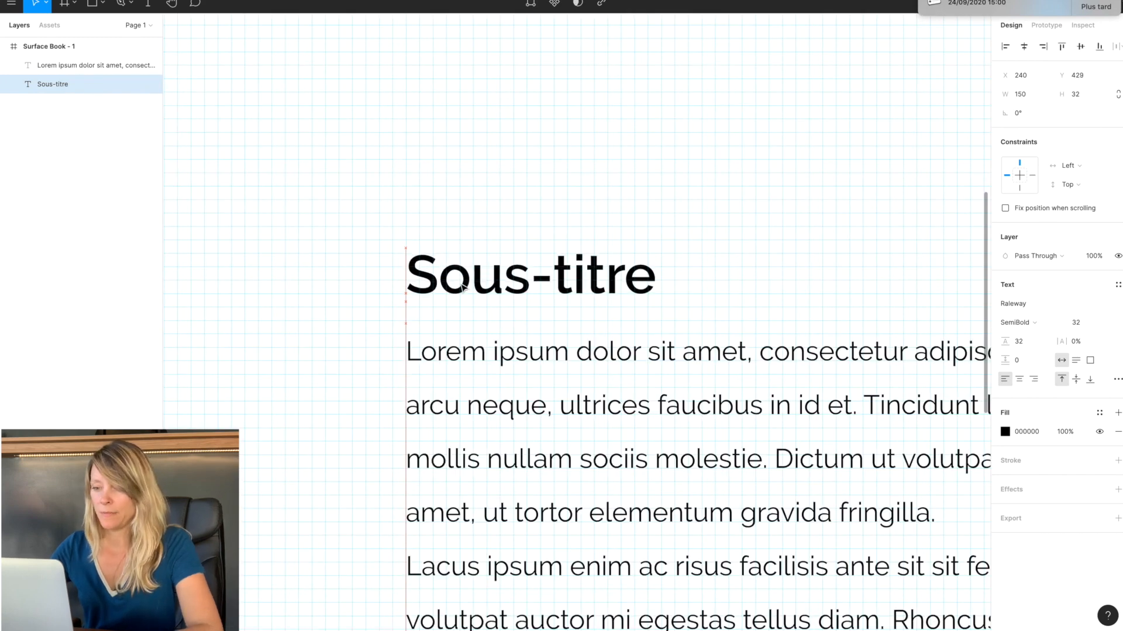
scroll(462, 287, "down", 6)
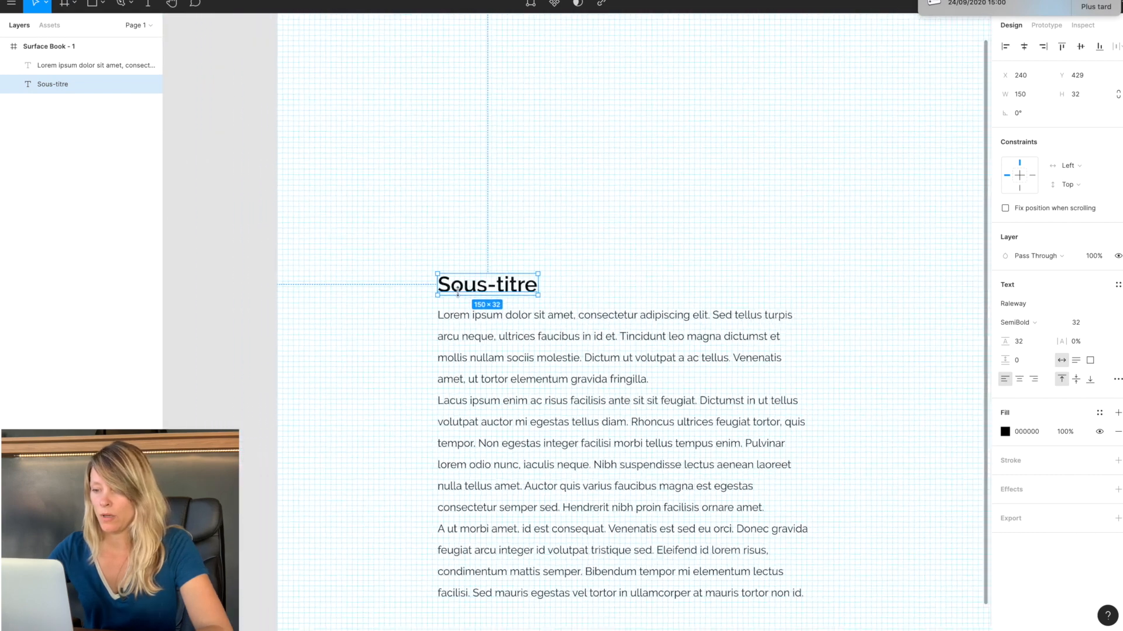
scroll(459, 293, "down", 3)
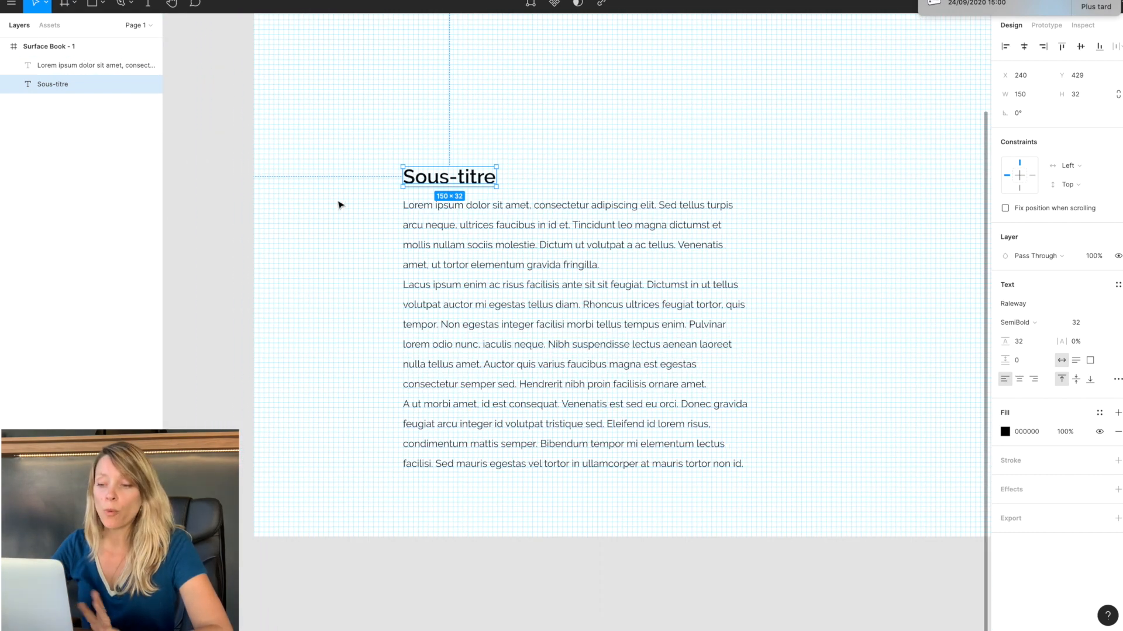
Nudge the "Sous-titre" text up to Y 413 to widen its spacing from the paragraph while keeping its baseline on the grid.
scroll(353, 208, "up", 8)
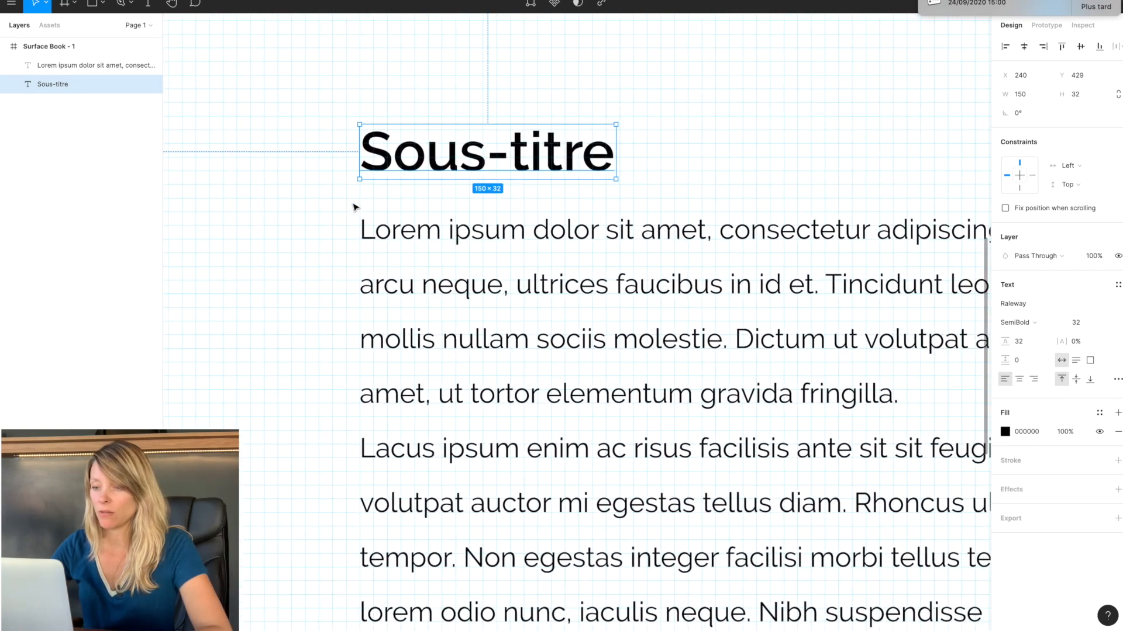
key("Up")
key("Up")
key("Up")
key("Up")
key("Up")
key("Up")
key("Up")
key("Up")
key("Up")
key("Up")
key("Up")
key("Up")
key("Up")
key("Up")
key("Up")
key("Up")
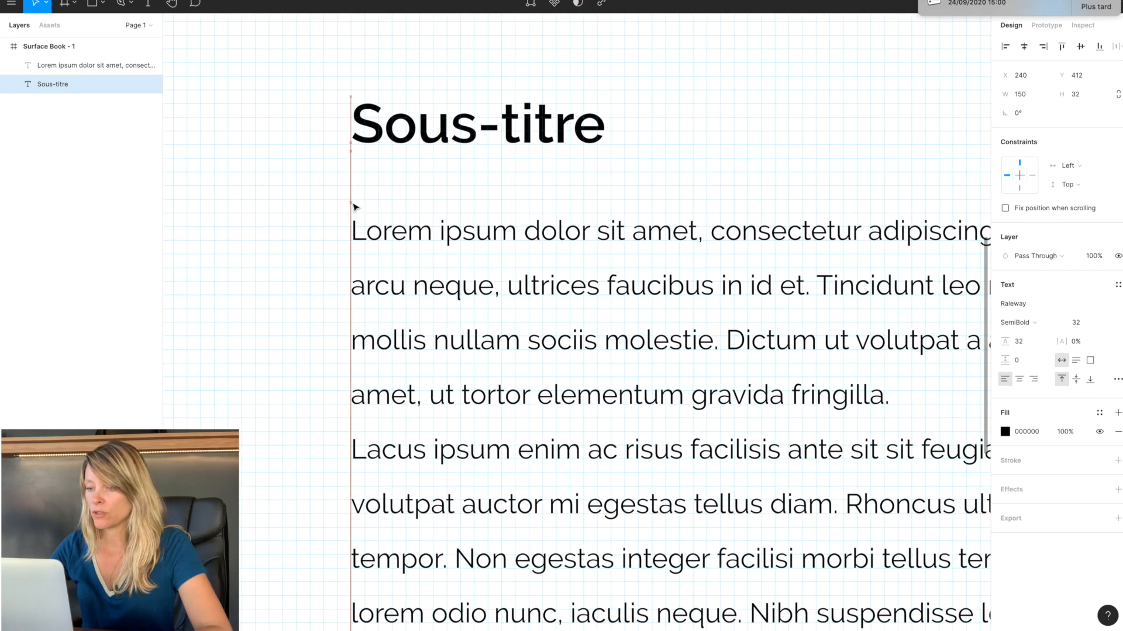
key("shift+1")
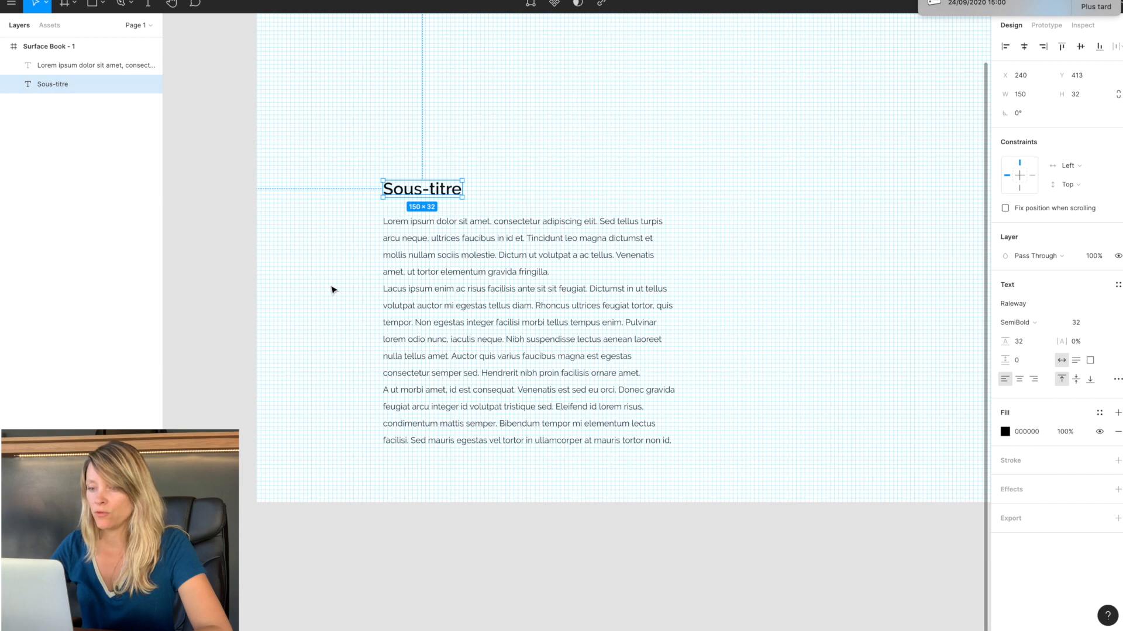
Check the text with the layout grid hidden, show the grid again, and place a copy of "Sous-titre" above the original at Y 312.
key("ctrl+g")
left_click(218, 267)
scroll(218, 268, "down", 2)
scroll(218, 268, "right", 2)
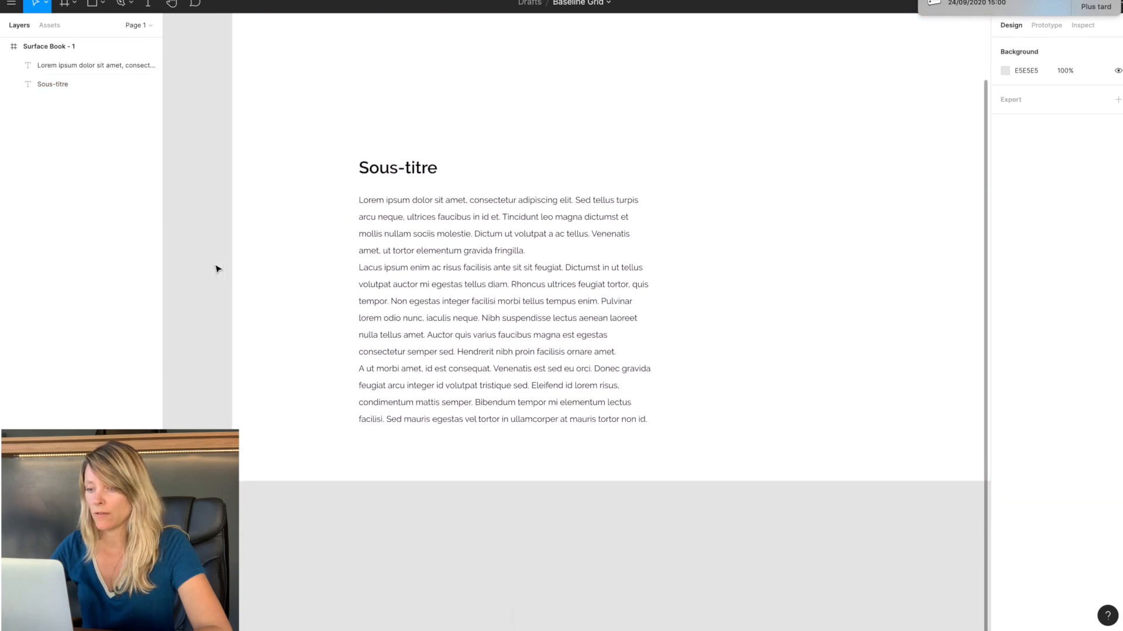
key("ctrl+g")
key("ctrl+v")
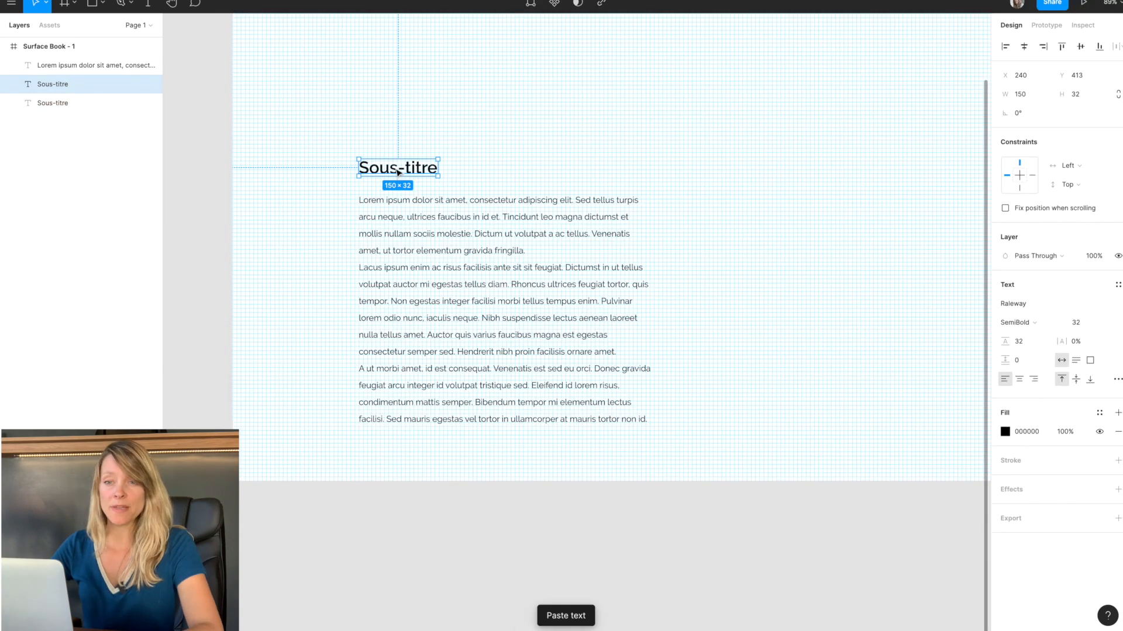
left_click_drag(397, 172, 396, 119)
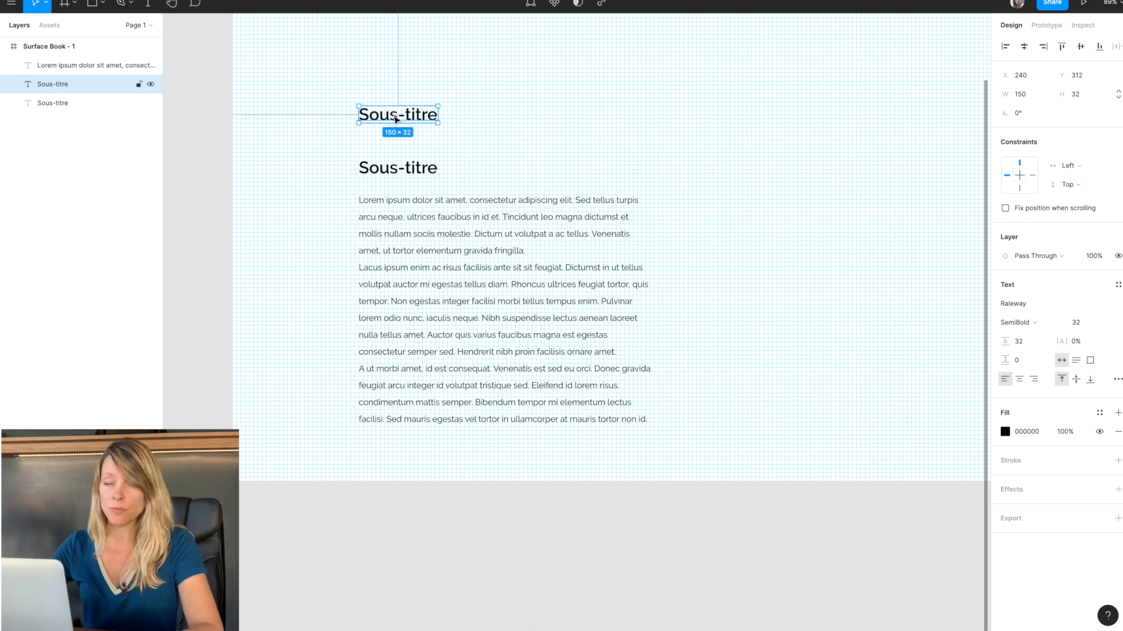
Format the upper "Sous-titre" copy as ExtraBold at size 96 (32*3).
left_click(1080, 323)
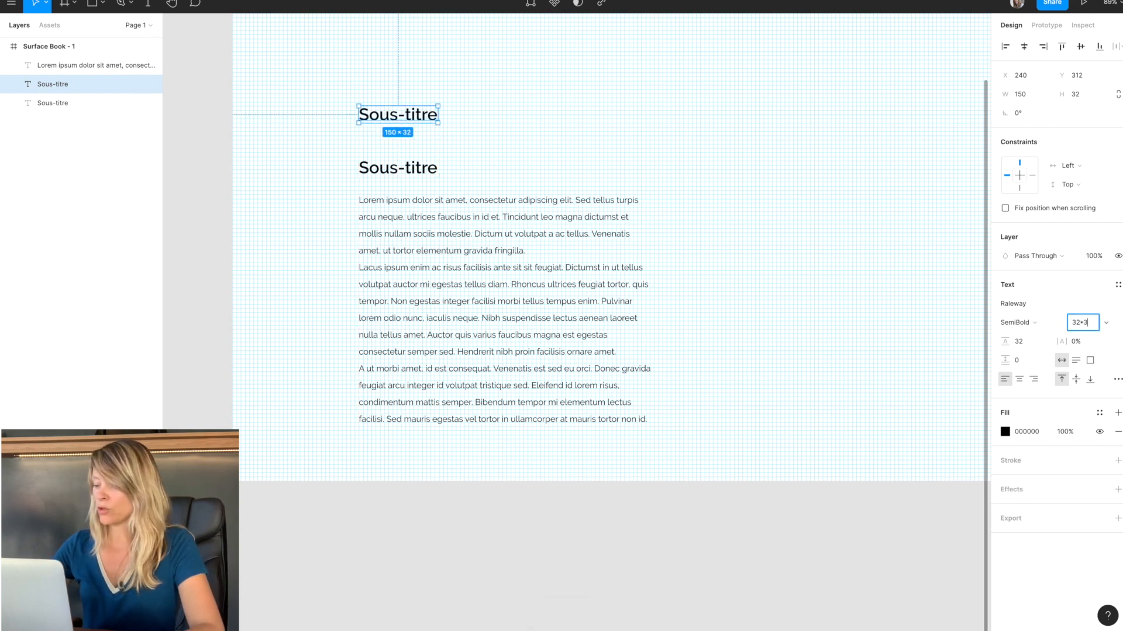
key("Return")
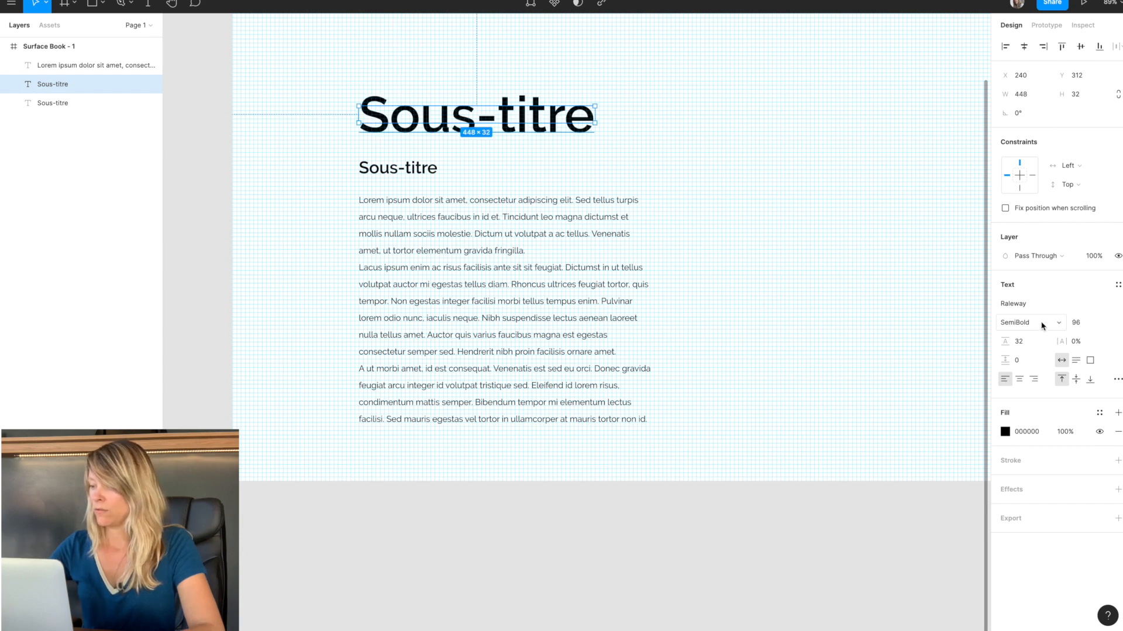
left_click(1031, 322)
left_click(1028, 351)
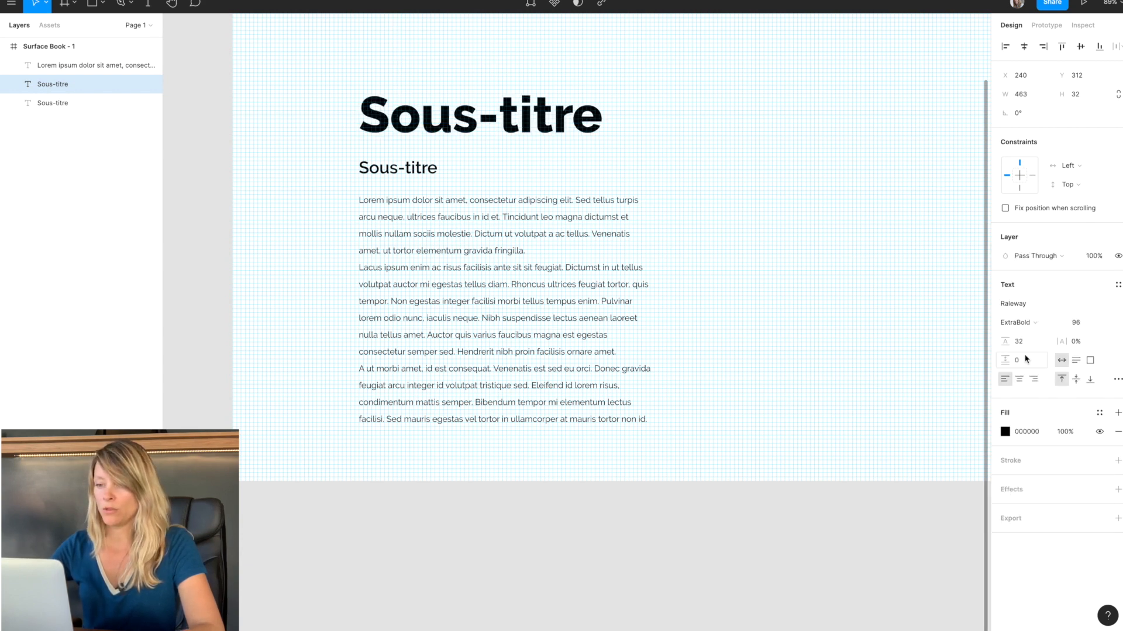
Replace the large text with "Mega gros titre long" in a 728 × 128 box and set its line height to 96 (32*3).
key("Return")
type("Mega gros titre long")
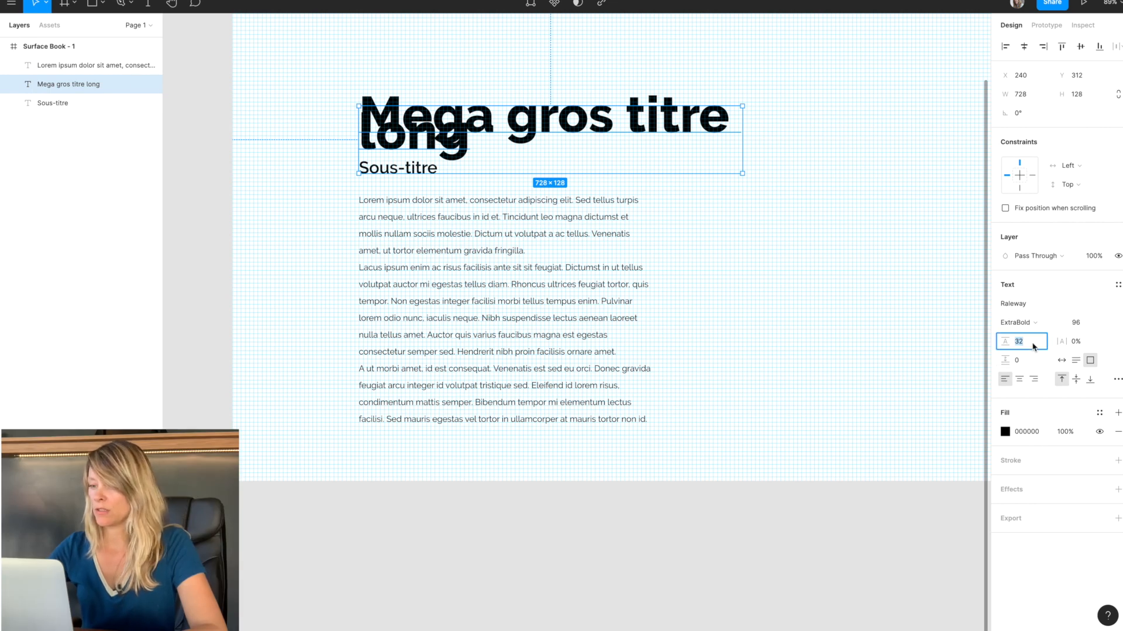
key("Right")
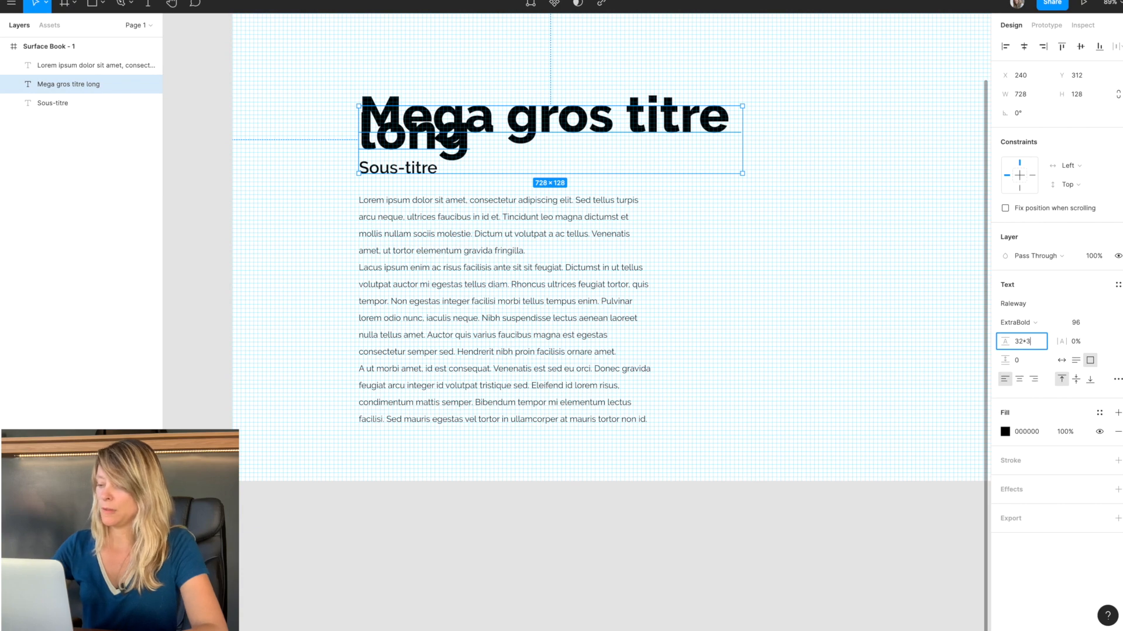
type("*3")
key("Return")
Move the "Mega gros titre long" title up to Y 166, with its baselines on the grid.
left_click(364, 166)
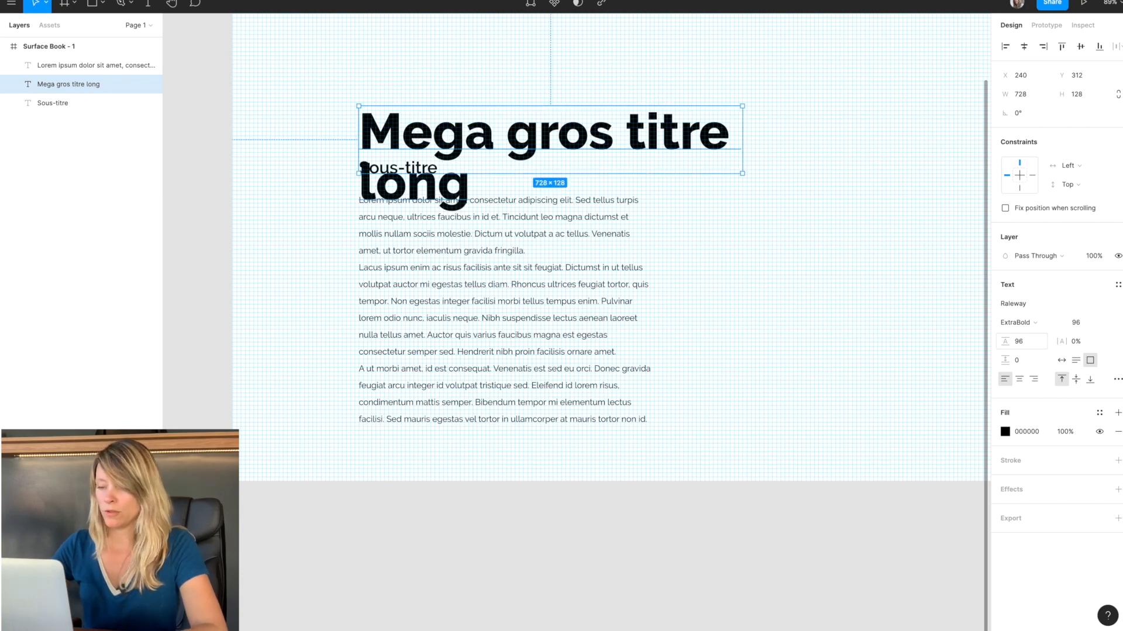
scroll(486, 178, "up", 15)
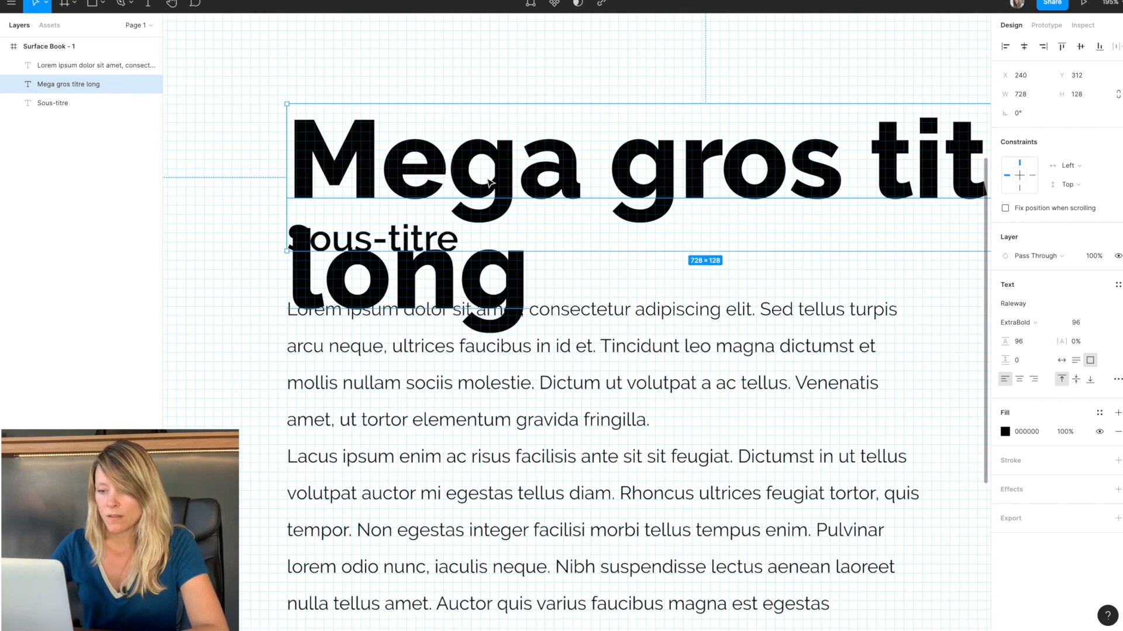
scroll(386, 321, "down", 5)
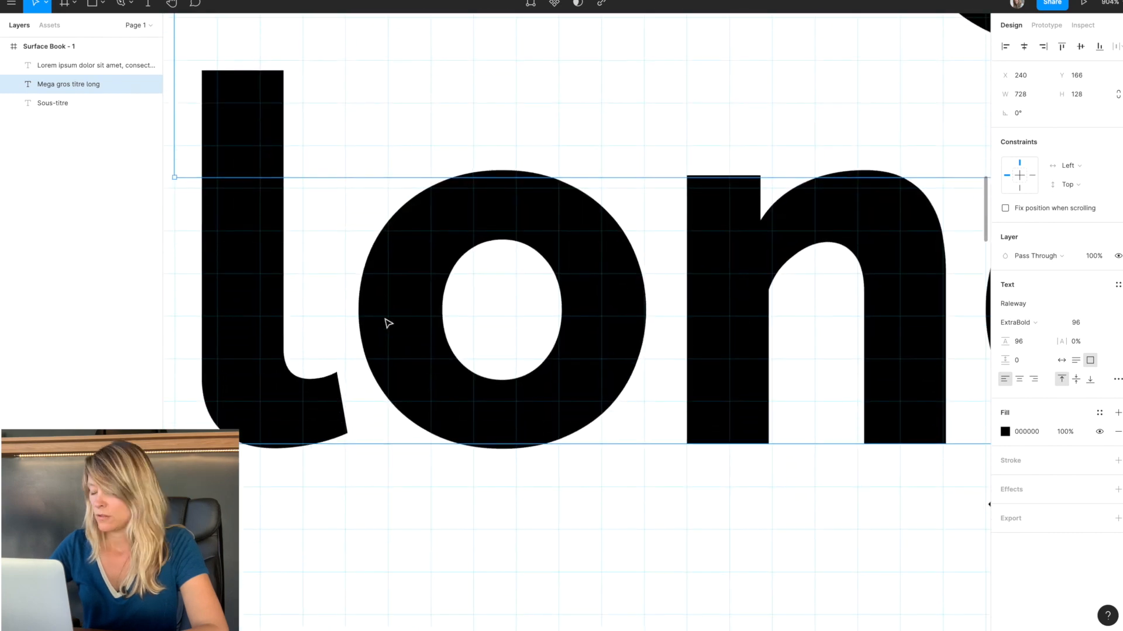
key("shift+1")
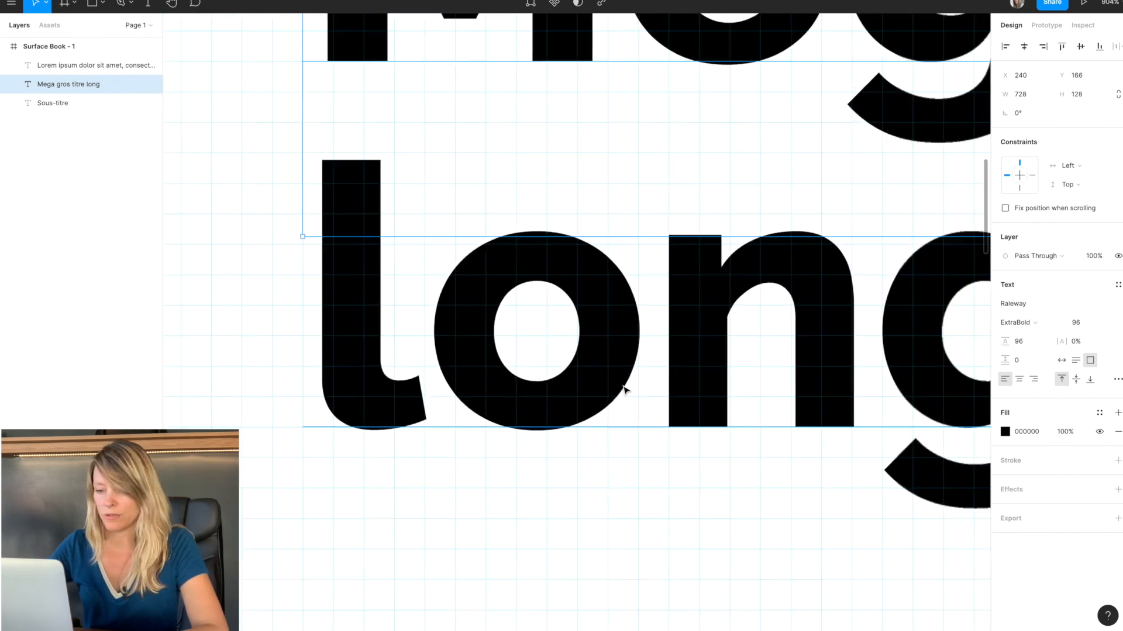
Extend the Surface Book frame downward and wrap the subtitle and paragraph in a vertical auto layout frame.
key("ctrl+g")
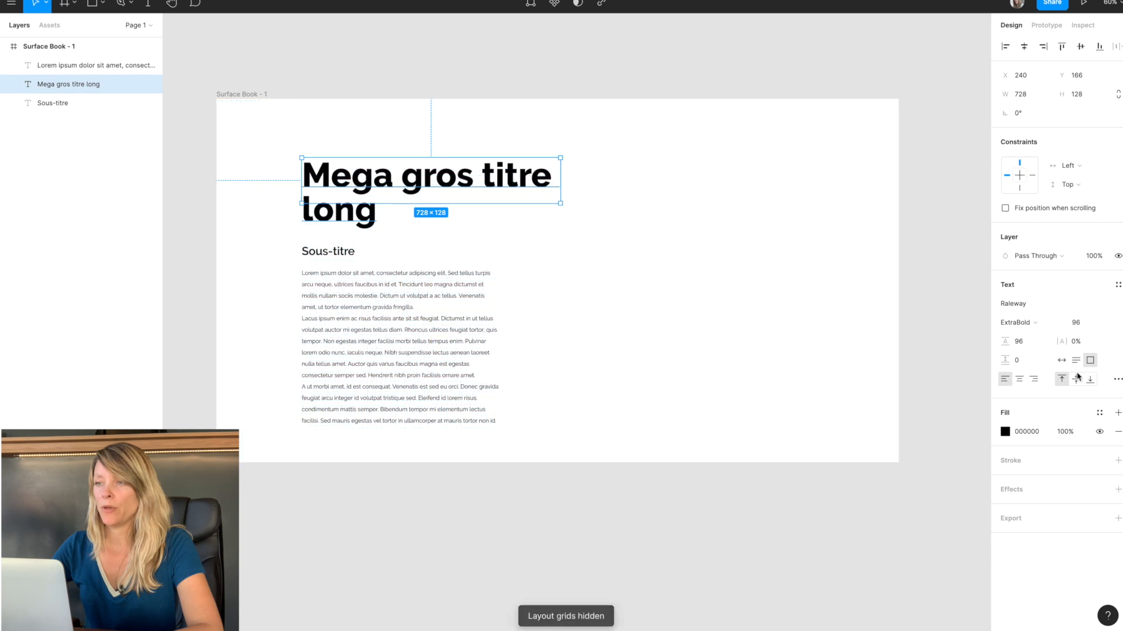
left_click(195, 207)
left_click(248, 190)
scroll(248, 191, "down", 3)
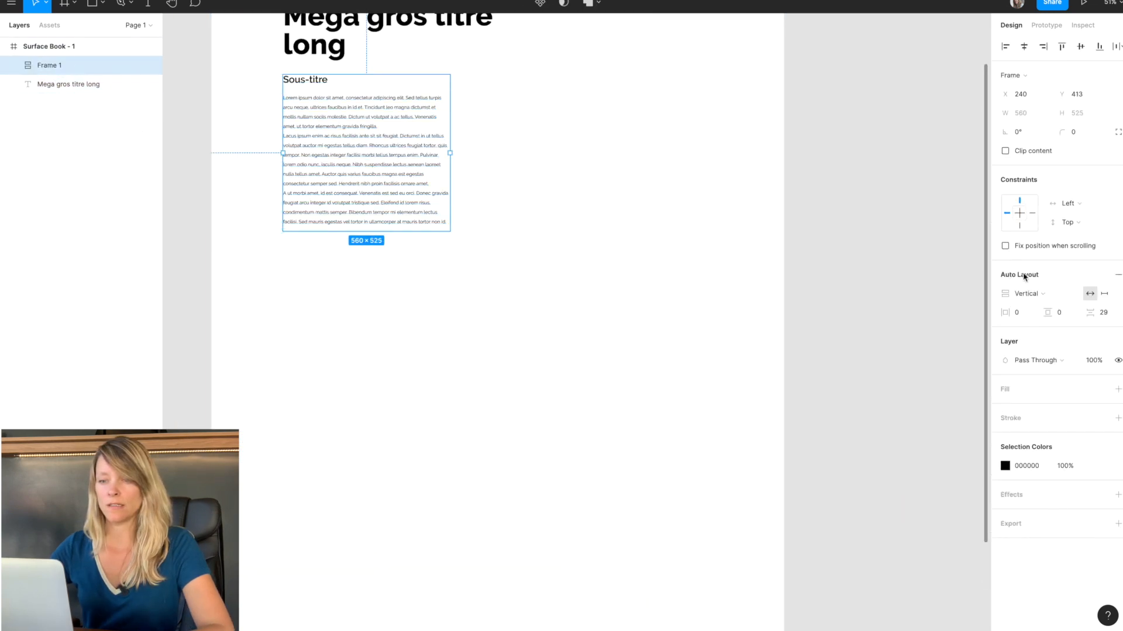
Nest the text block in a second vertical auto layout frame with 0 padding and 32 spacing, and duplicate the inner block four times.
key("shift+a")
key("Tab")
type("0")
left_click(1107, 314)
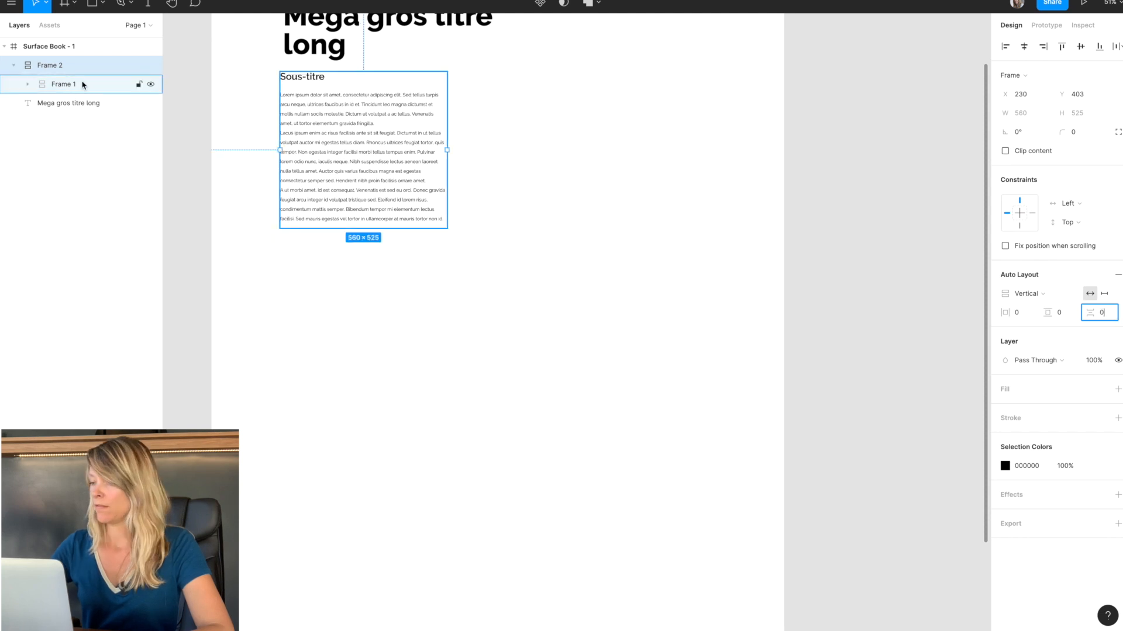
left_click(100, 88)
key("ctrl+d")
key("ctrl+d")
key("ctrl+d")
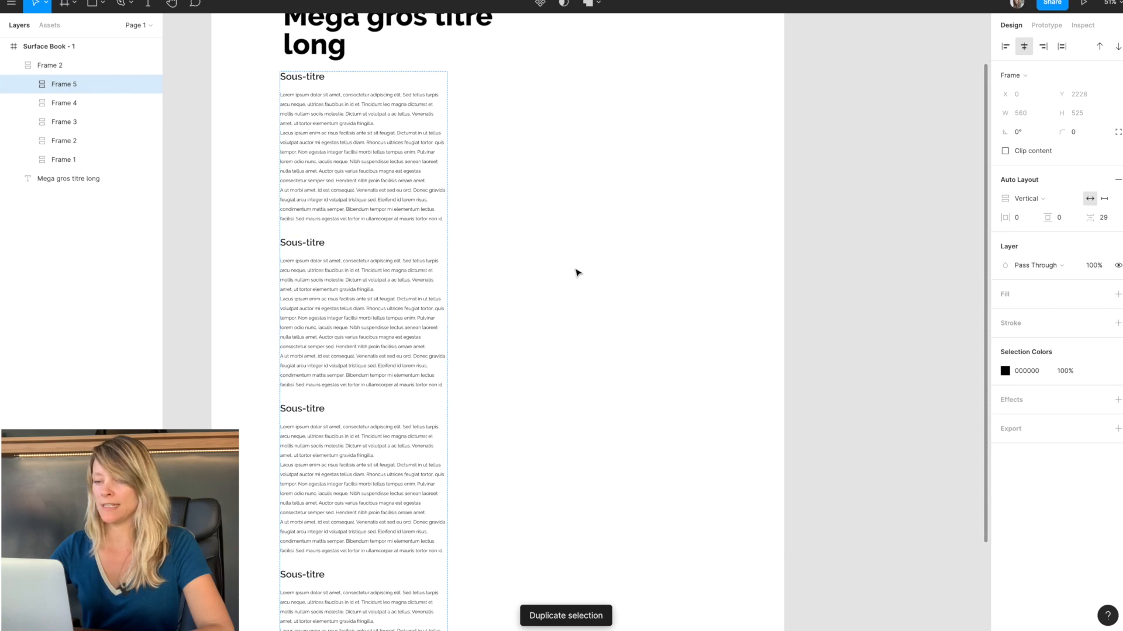
Show the layout grid and nudge the outer auto layout frame to X 232, Y 405 to align its text with the grid.
key("ctrl+g")
scroll(304, 107, "up", 10)
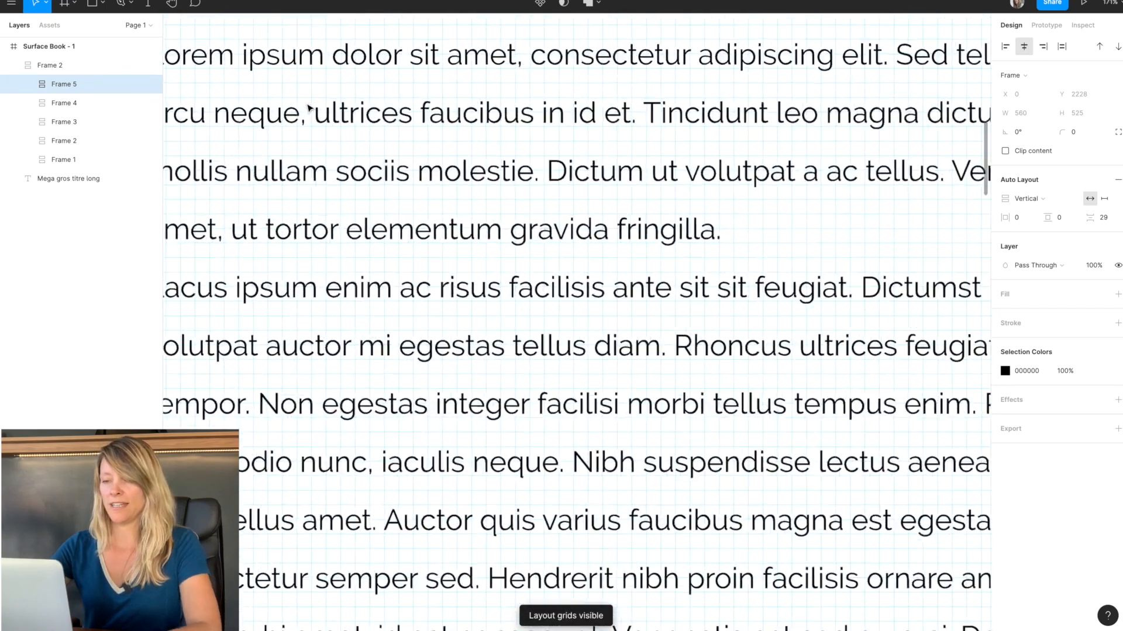
scroll(309, 108, "up", 5)
left_click(98, 66)
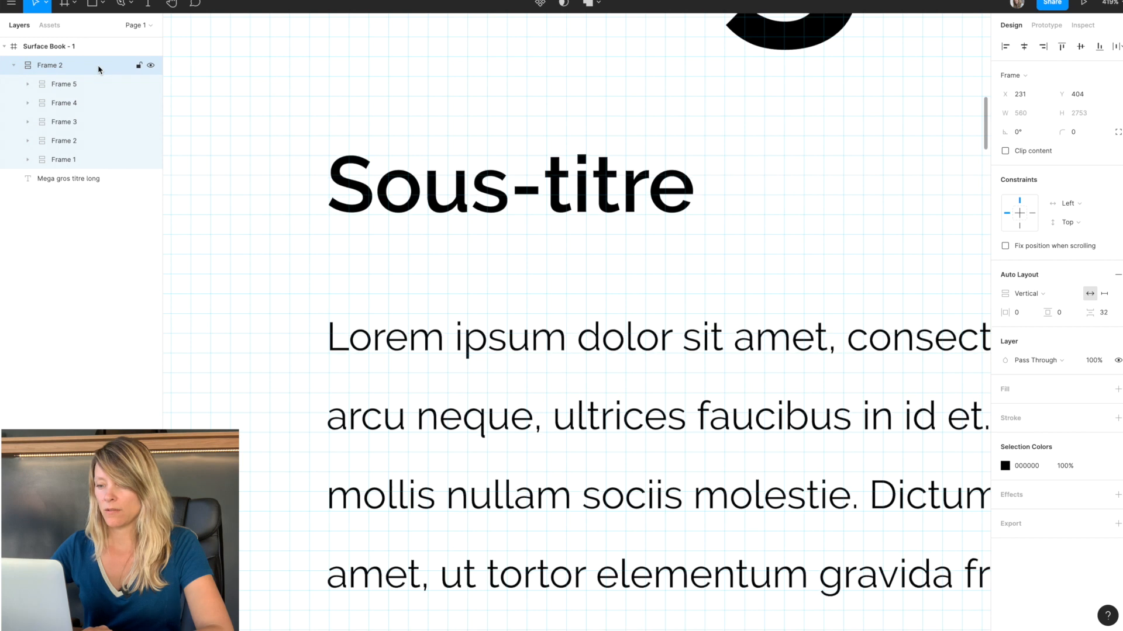
key("Down")
scroll(380, 244, "down", 7)
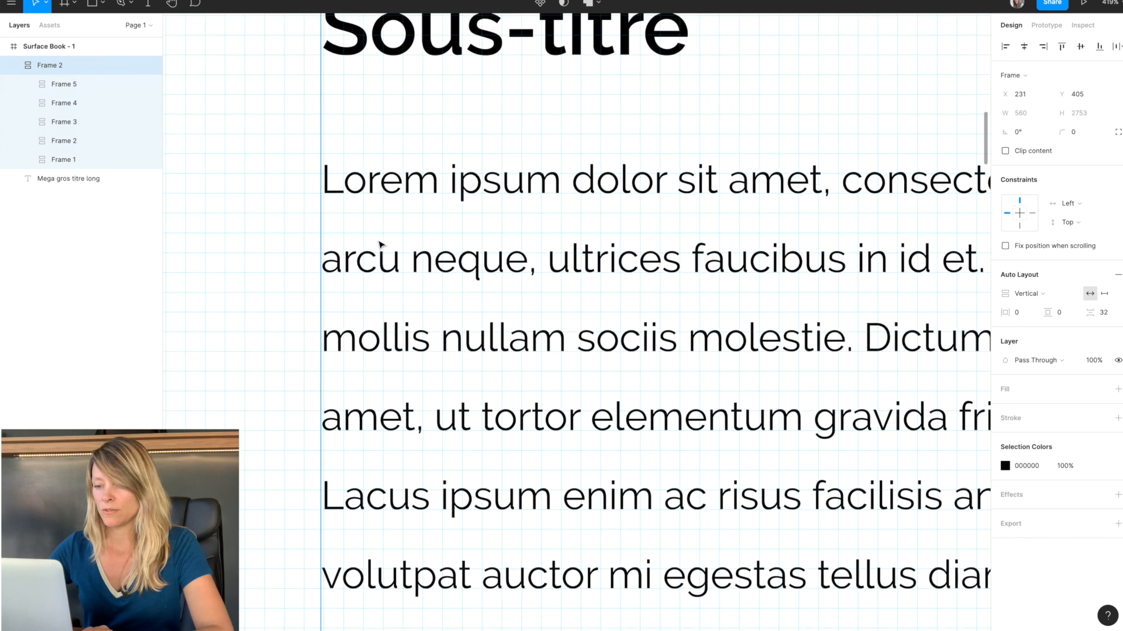
key("Right")
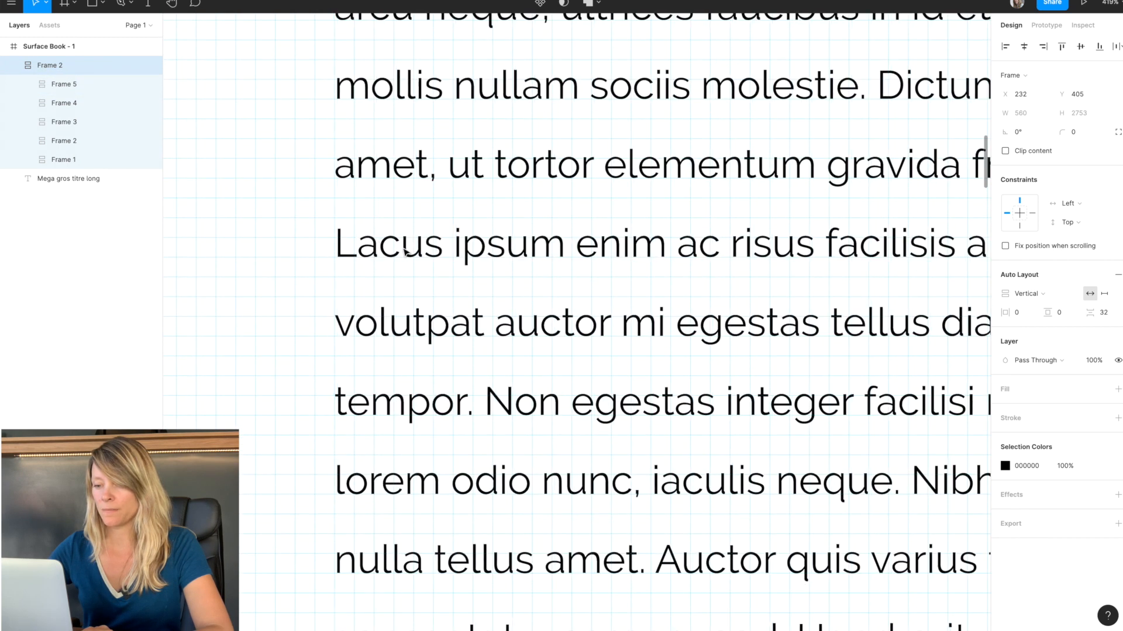
Set the outer auto layout frame's item spacing to 48 (24*2), and increase it to 72 (24*3).
key("shift+1")
left_click(1108, 314)
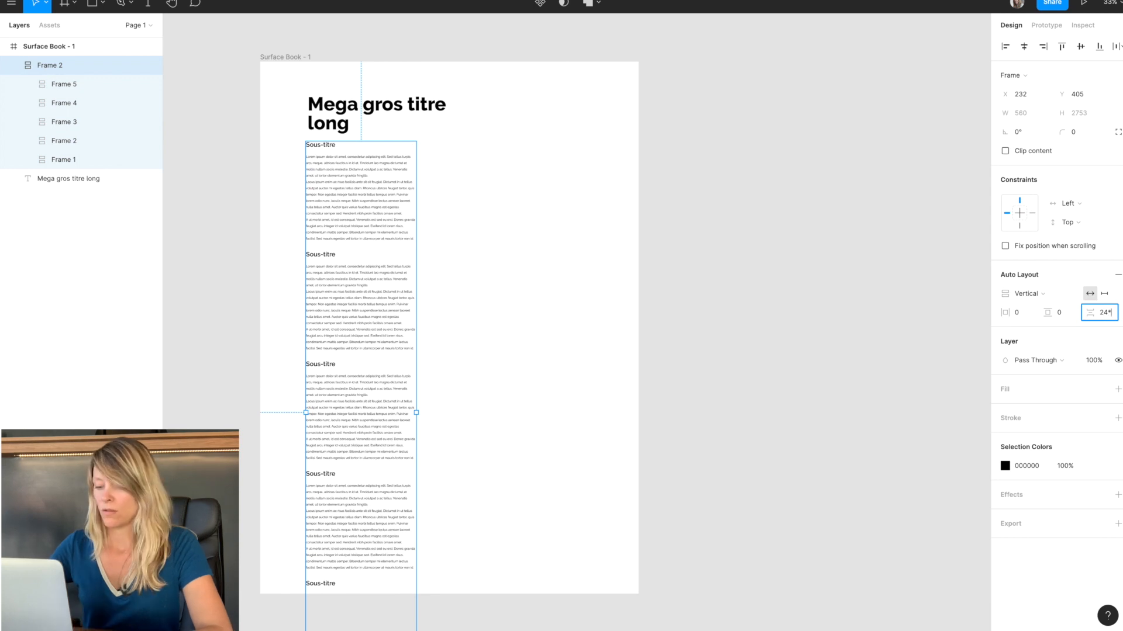
type("24*2")
key("Return")
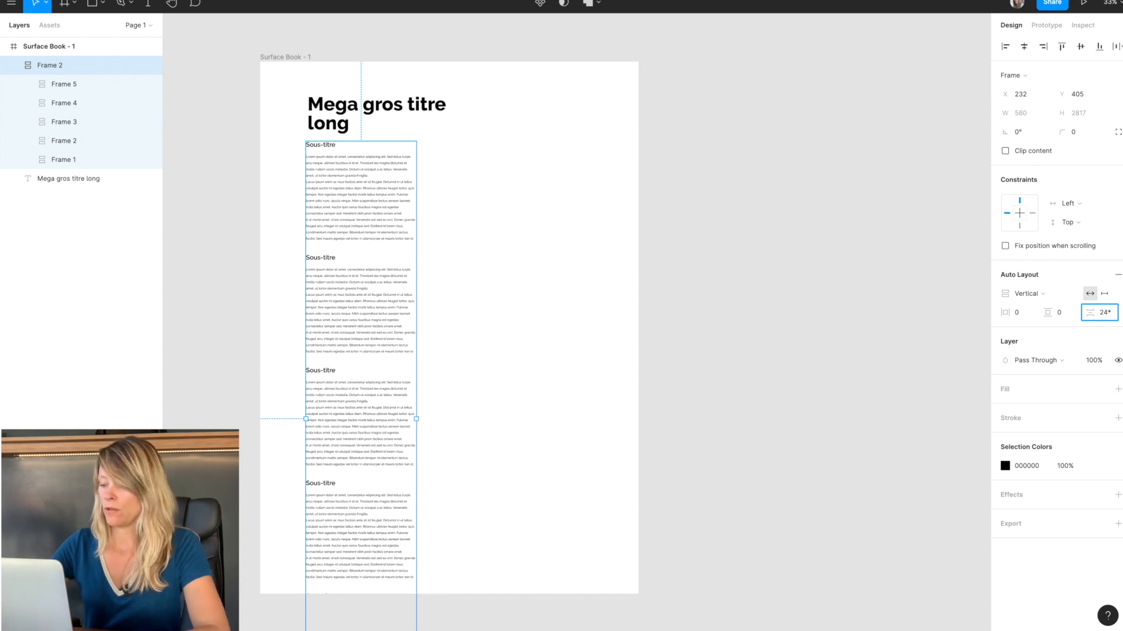
type("24*3")
key("Return")
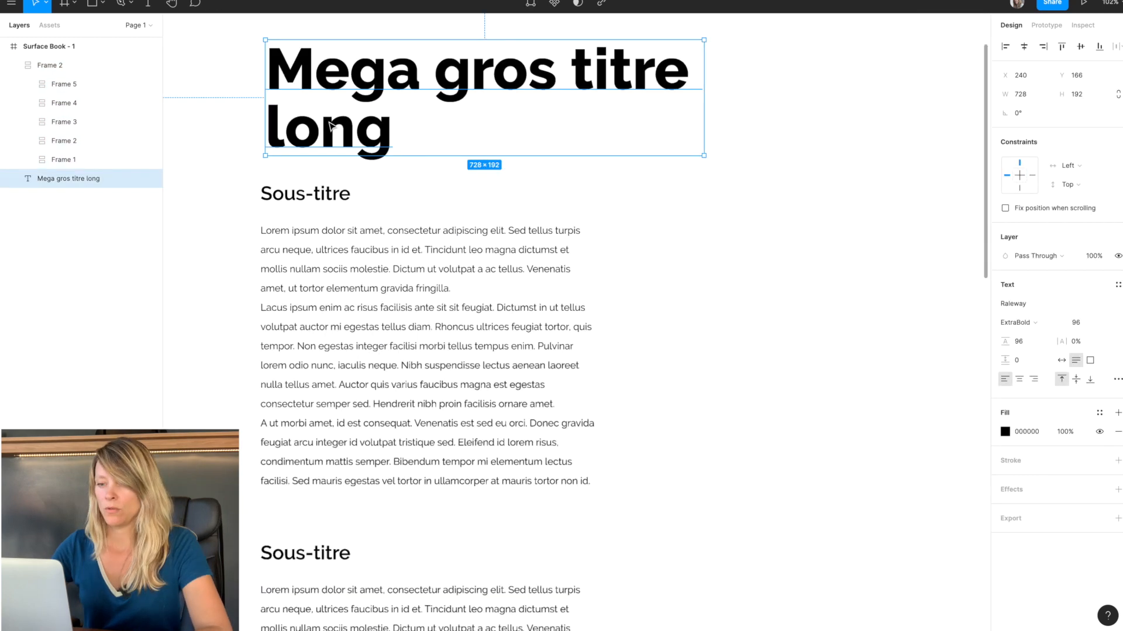
Lower the text blocks to widen the gap beneath the title, and shift the title to X 235 to match their edge.
scroll(330, 125, "down", 10)
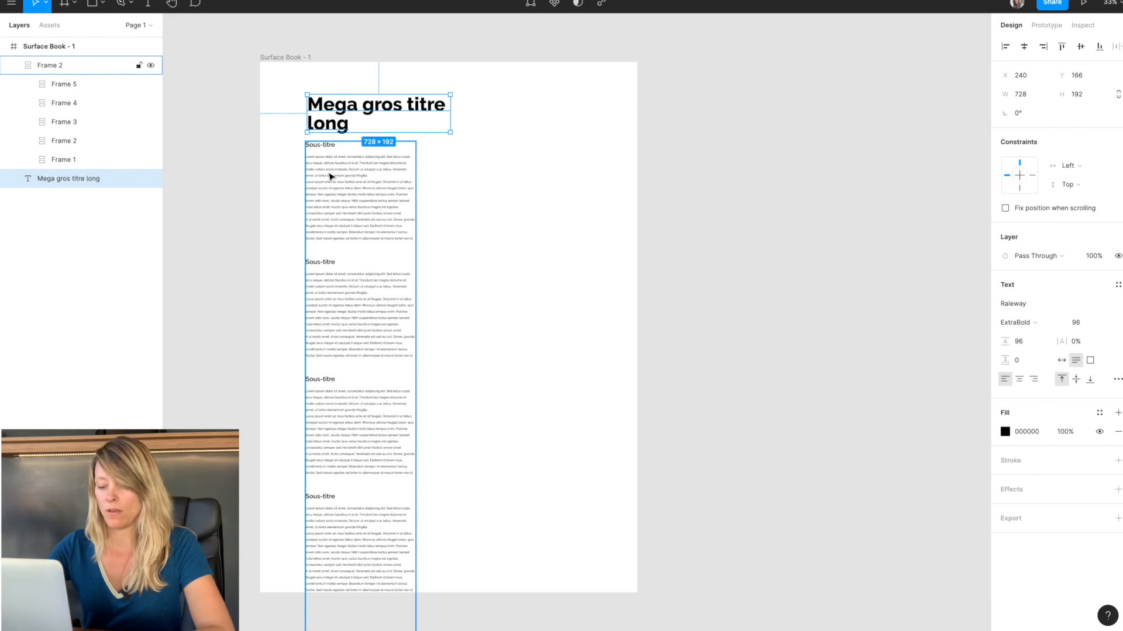
scroll(330, 175, "up", 10)
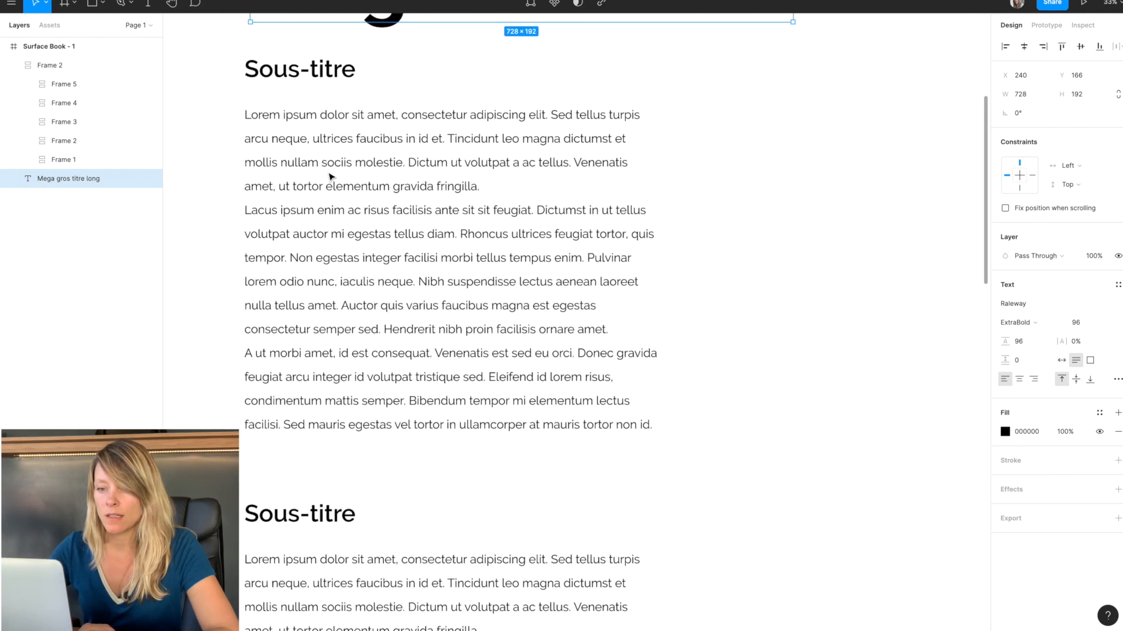
left_click(314, 133)
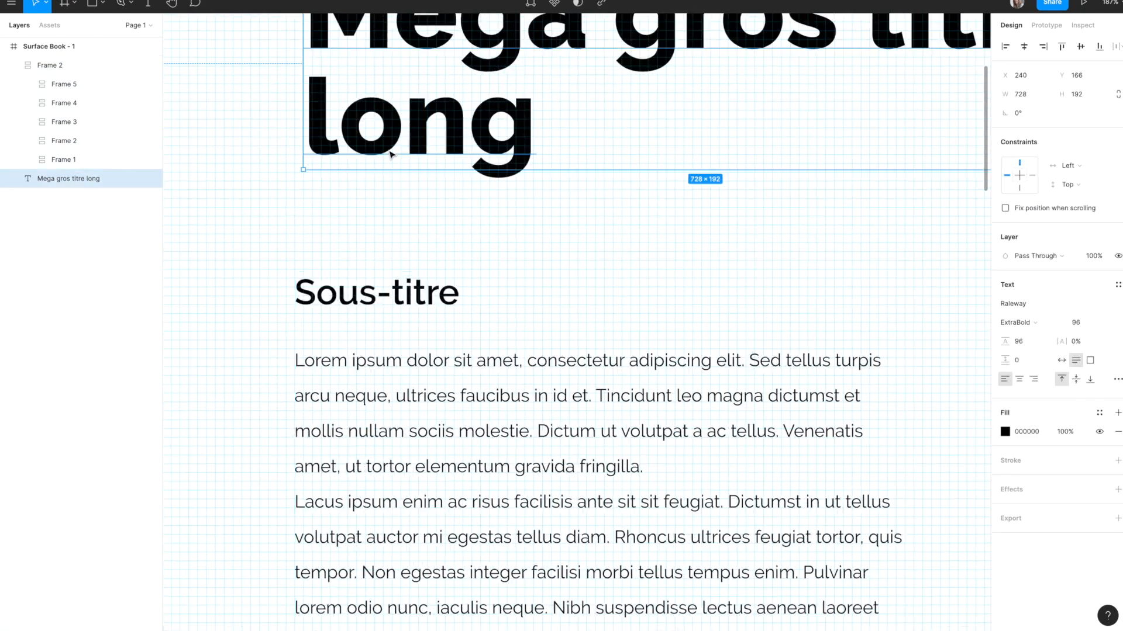
scroll(241, 162, "down", 5)
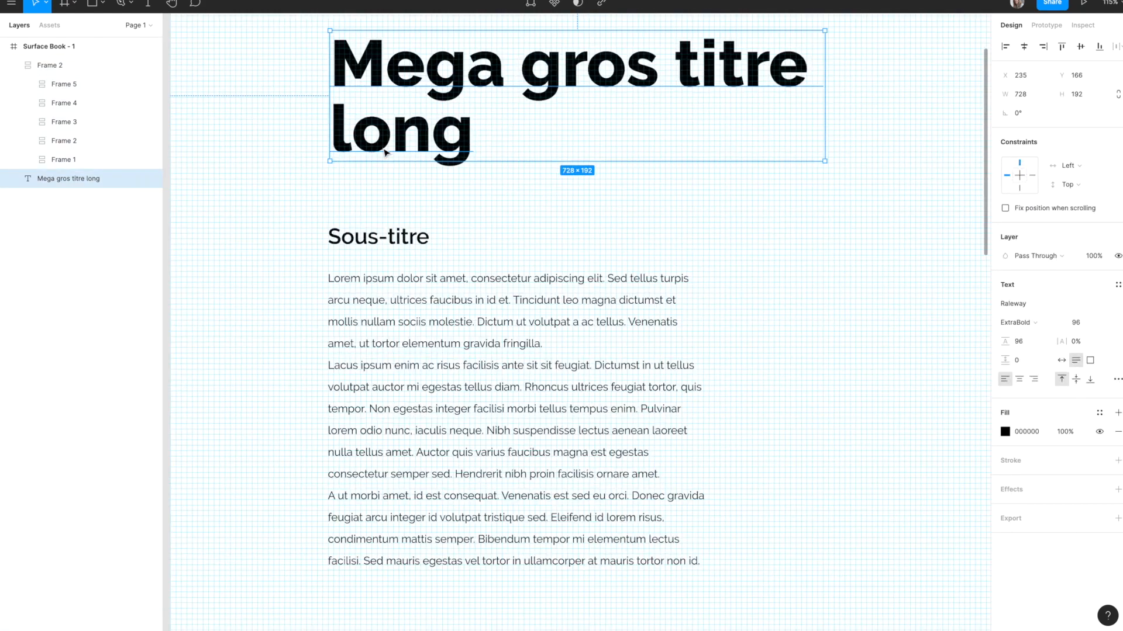
Examine the vertical rhythm of the title and repeated text blocks across the whole frame with the layout grid hidden.
left_click(242, 163)
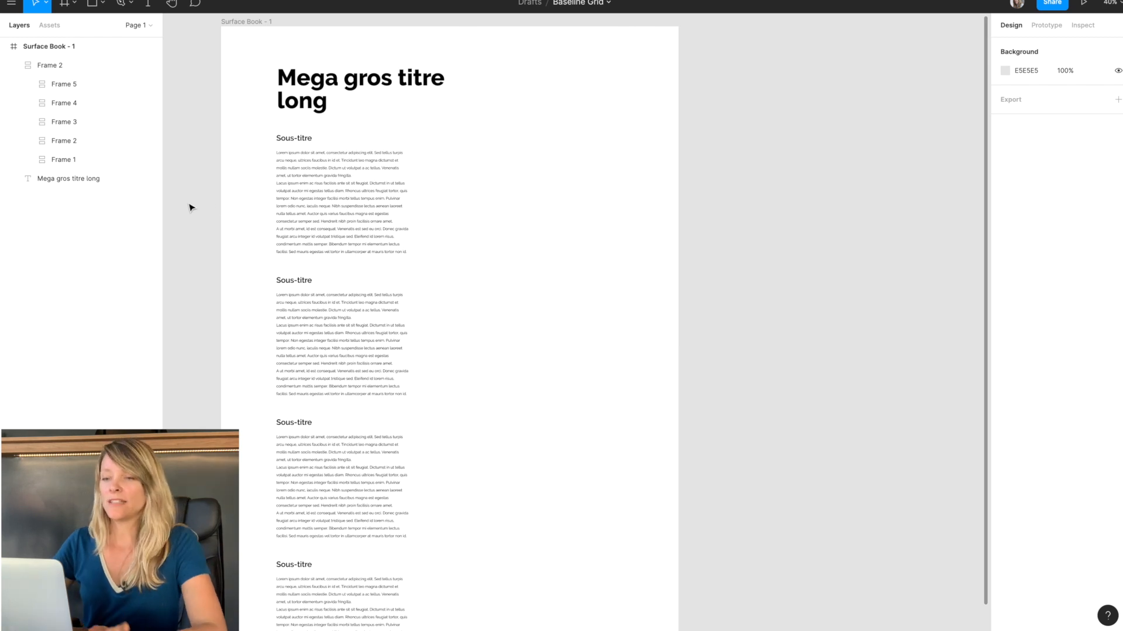
scroll(621, 206, "down", 8)
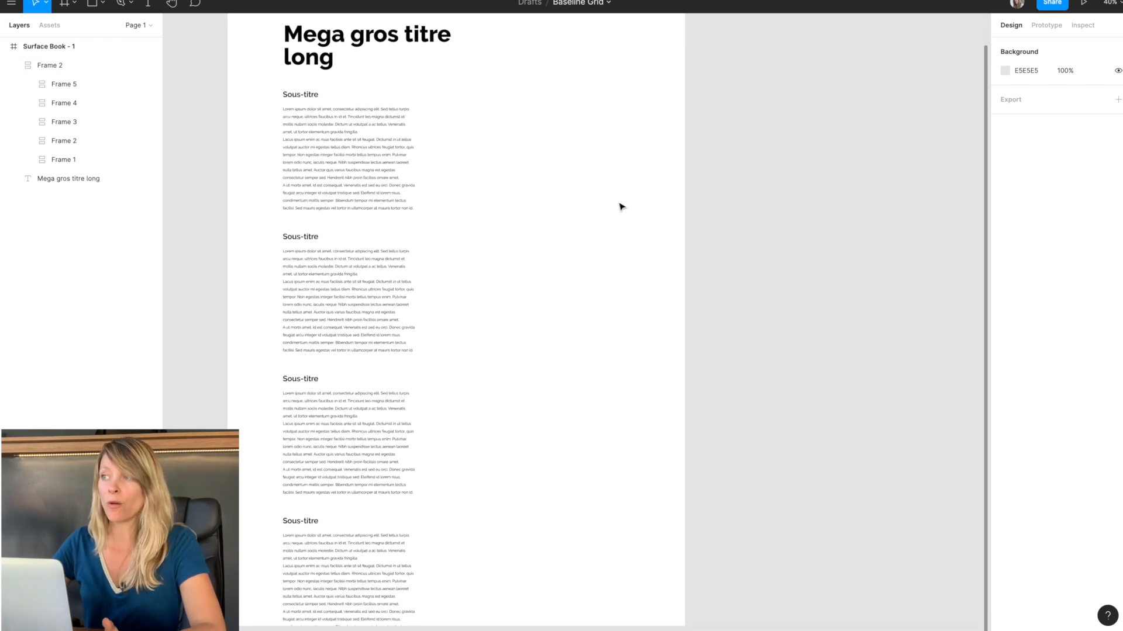
scroll(621, 206, "up", 5)
scroll(621, 206, "up", 4)
scroll(621, 206, "right", 2)
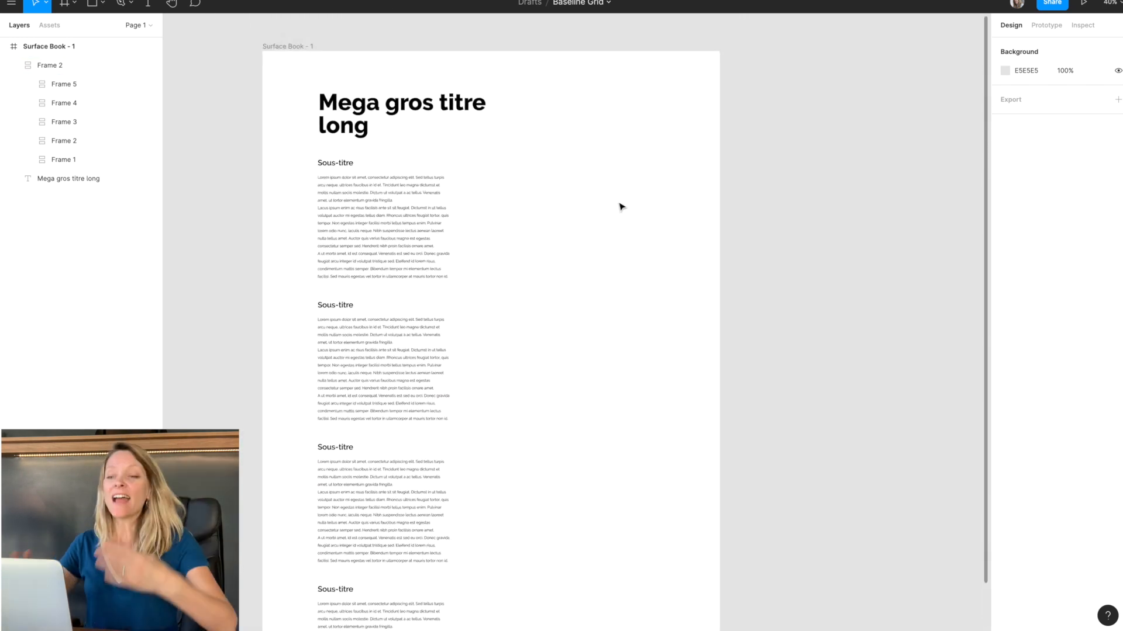
scroll(621, 206, "left", 2)
scroll(620, 206, "up", 1)
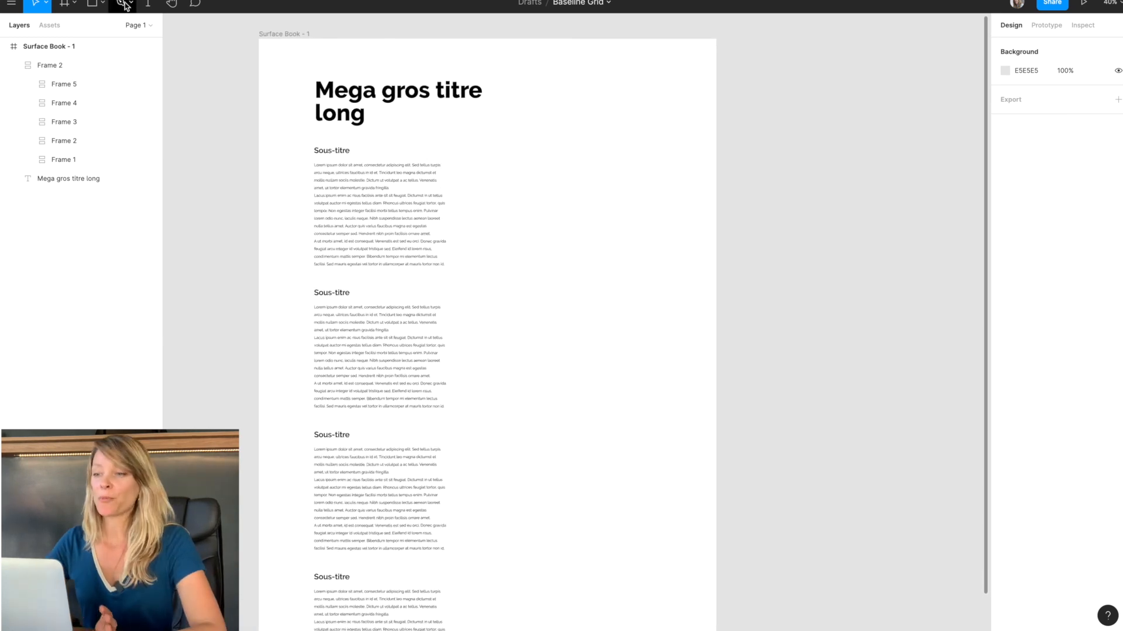
Draw a four-point shape about 1600 × 687 with the Pen tool over the frame's upper right area.
left_click(489, 23)
left_click(642, 186)
left_click(867, 128)
left_click(769, 25)
key("Escape")
key("Escape")
Reshape the vector into a curved background filled with 37AAEB inside the Surface Book frame, and place the cd45 1 device mockup image over it.
scroll(646, 183, "up", 8)
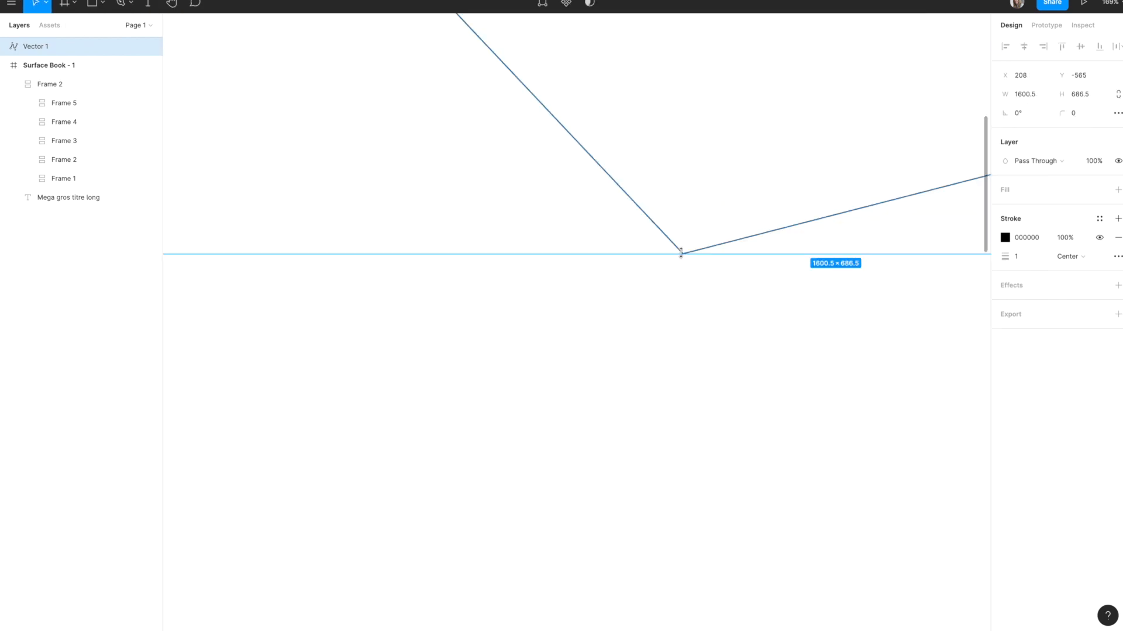
double_click(680, 253)
key("Escape")
scroll(576, 321, "right", 10)
key("Return")
left_click(781, 96)
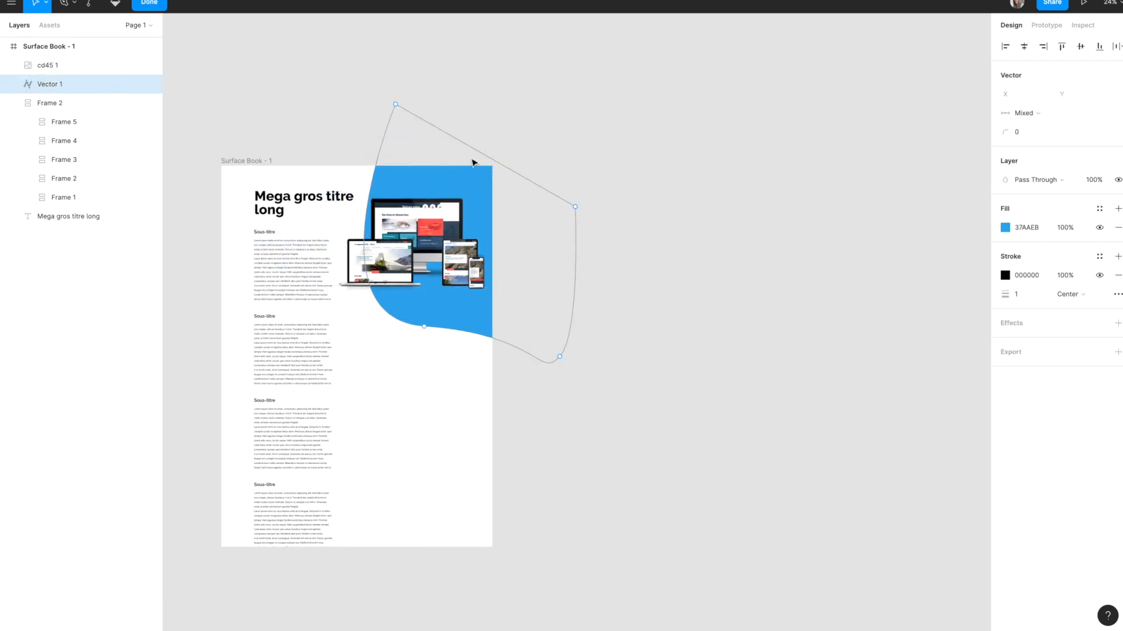
key("Escape")
key("Escape")
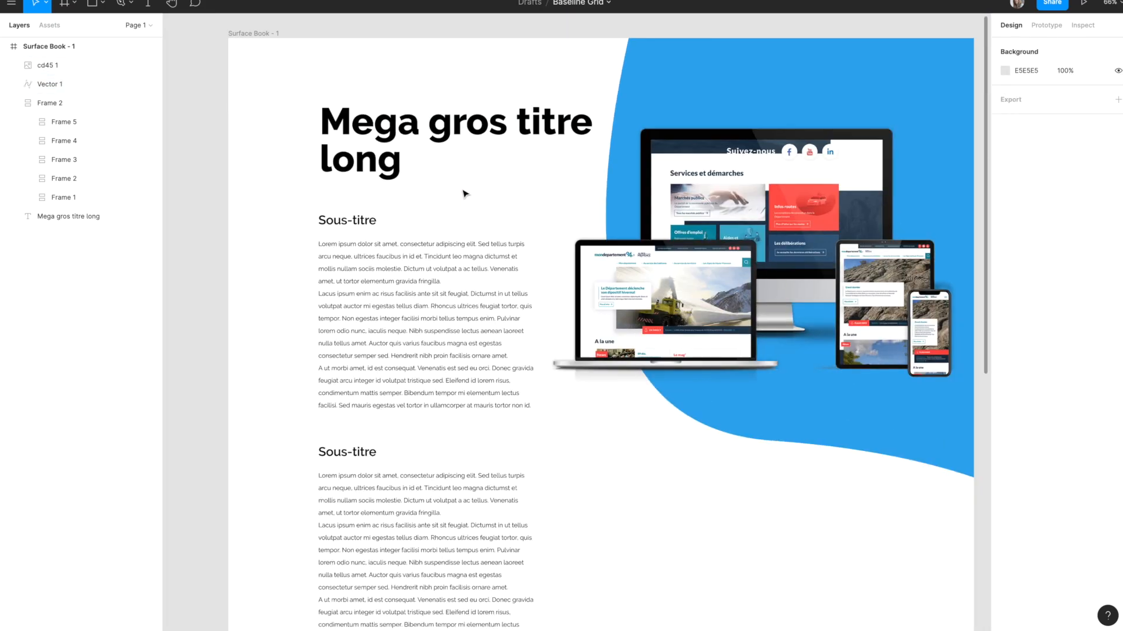
scroll(183, 113, "down", 3)
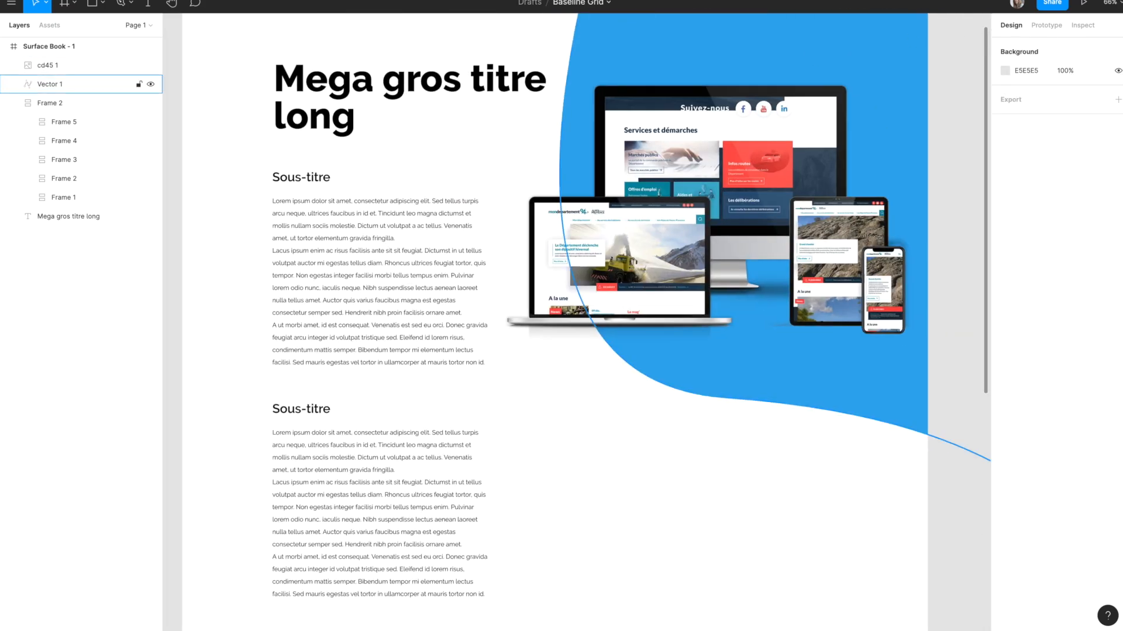